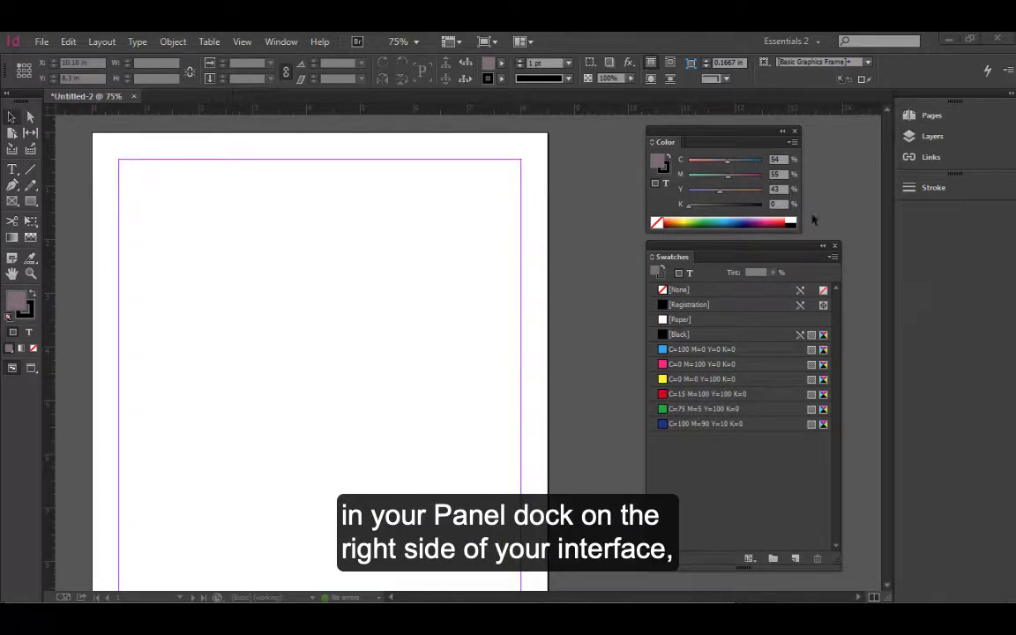
Check which color panels are enabled, including Color and Swatches
left_click(284, 44)
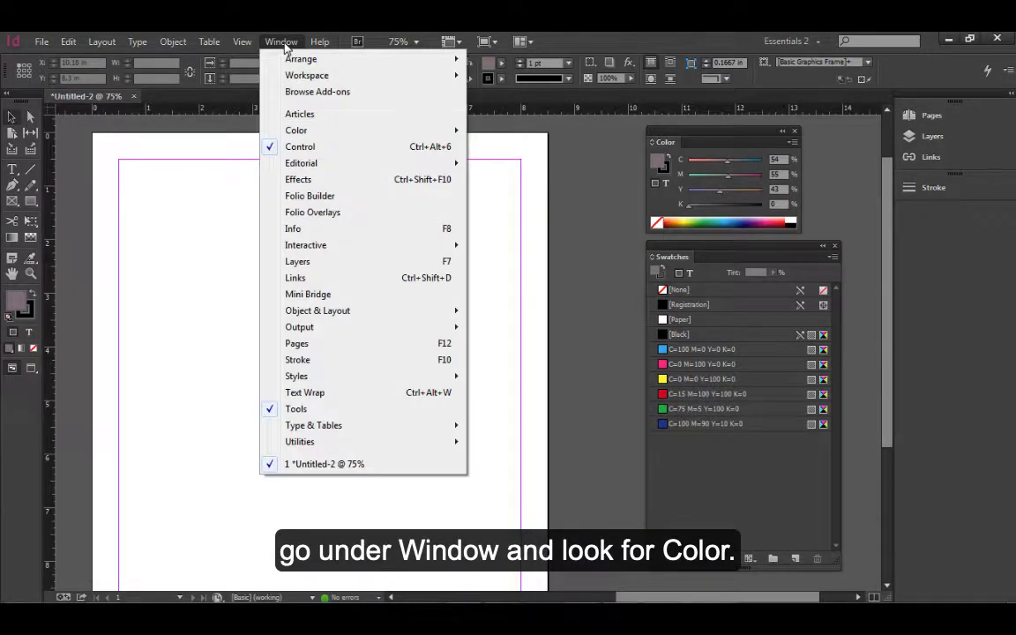
mouse_move(298, 133)
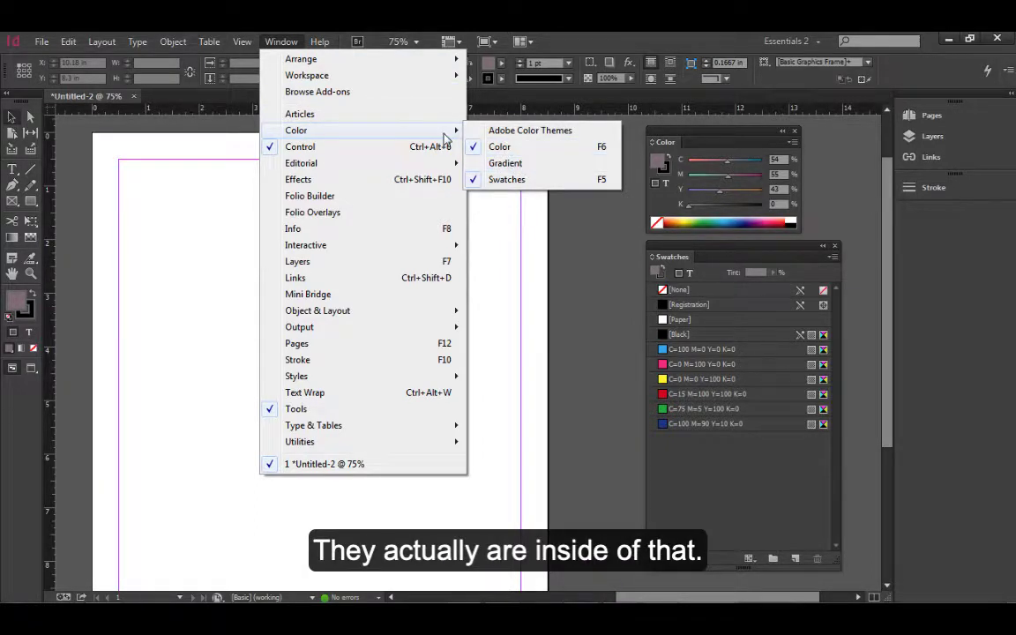
mouse_move(457, 132)
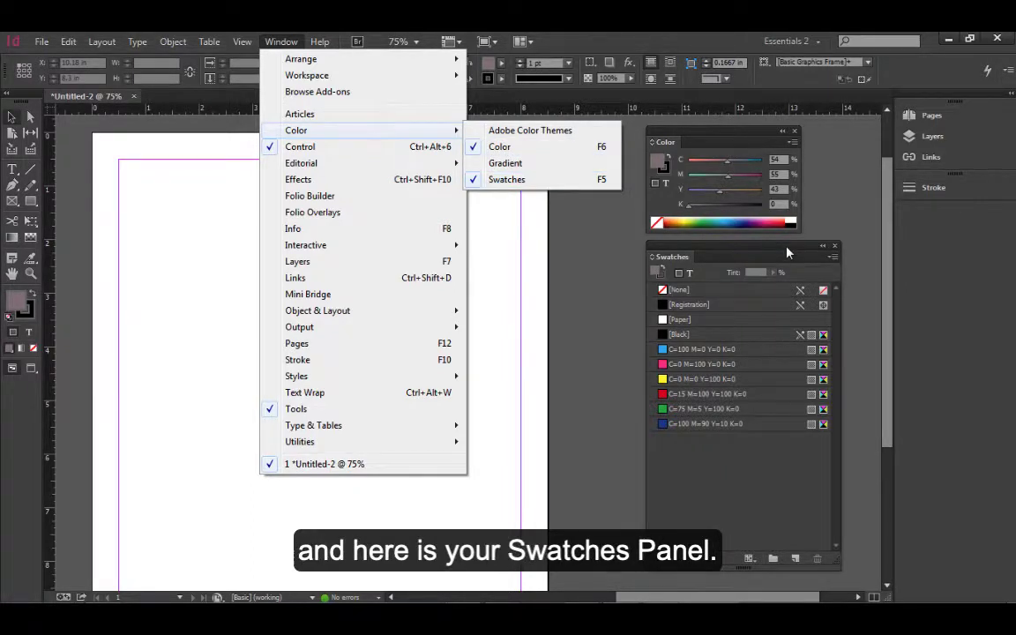
left_click_drag(786, 248, 785, 248)
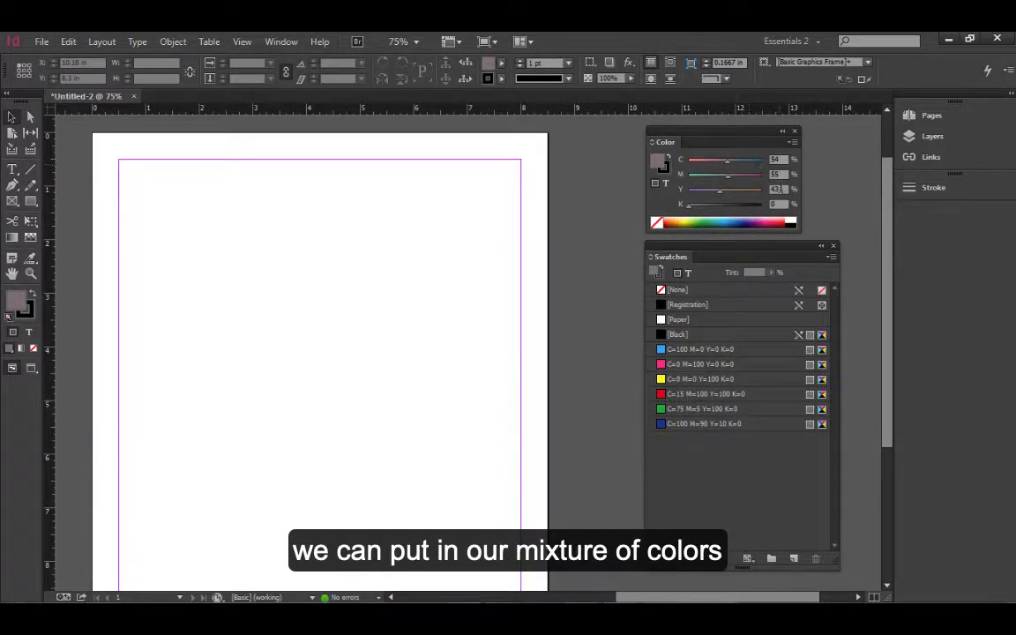
Mix a teal CMYK fill color and scale its components down proportionally to about C 63, M 37, Y 44, K 0
left_click(793, 143)
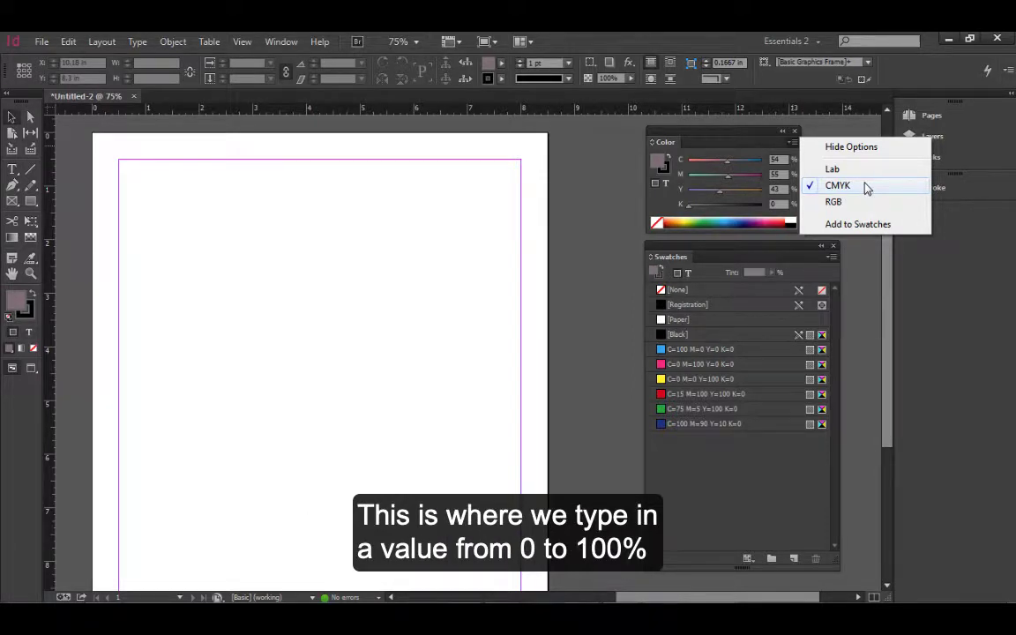
left_click_drag(728, 163, 768, 177)
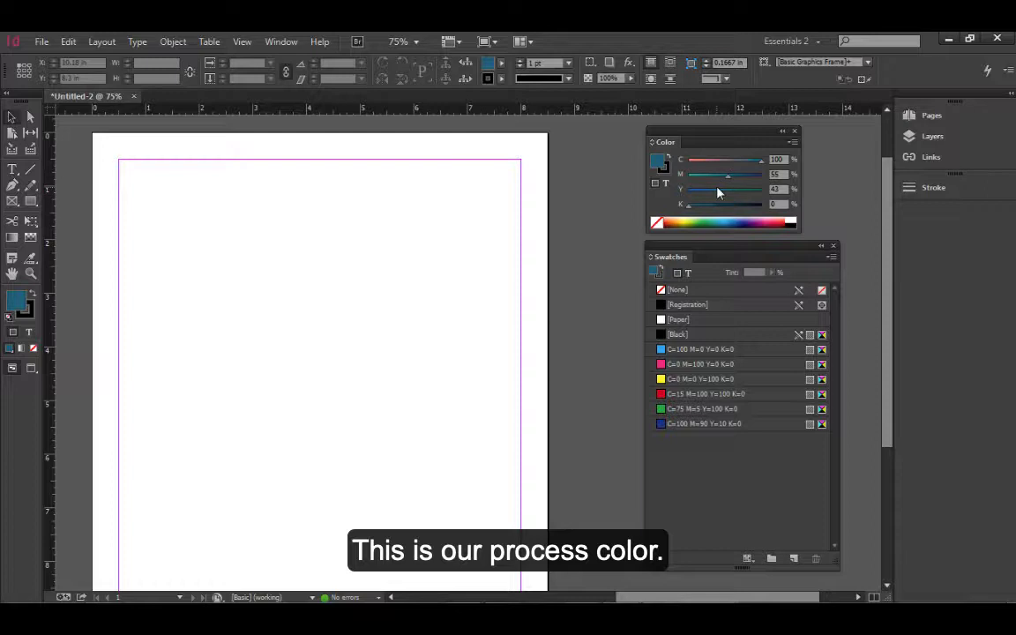
left_click_drag(720, 190, 699, 177)
mouse_move(762, 162)
left_mouse_down()
mouse_move(702, 171)
mouse_move(756, 172)
left_mouse_up()
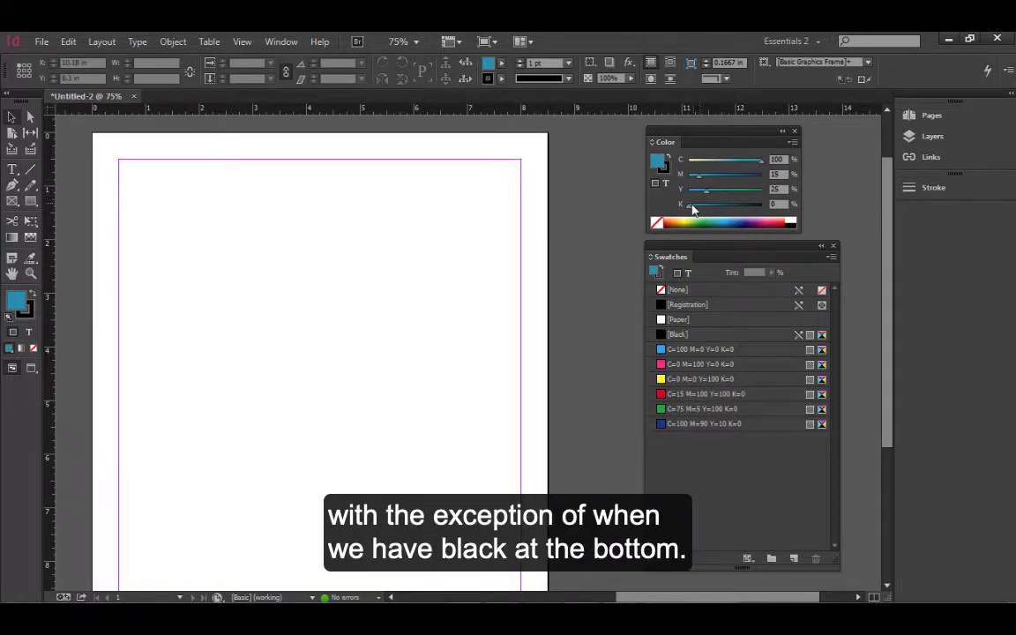
left_click_drag(688, 204, 756, 166)
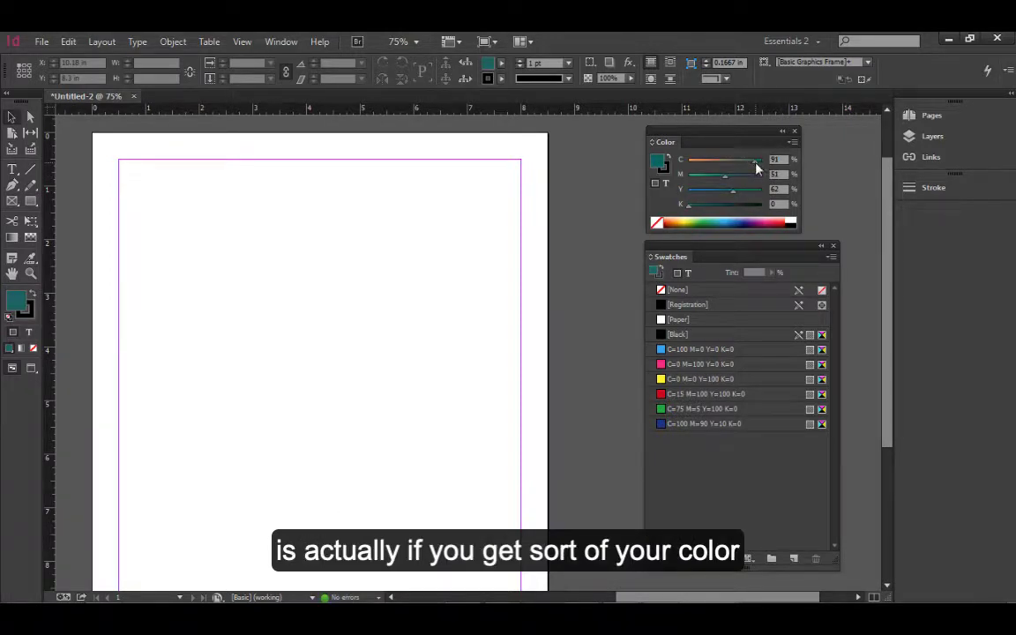
left_click(725, 176)
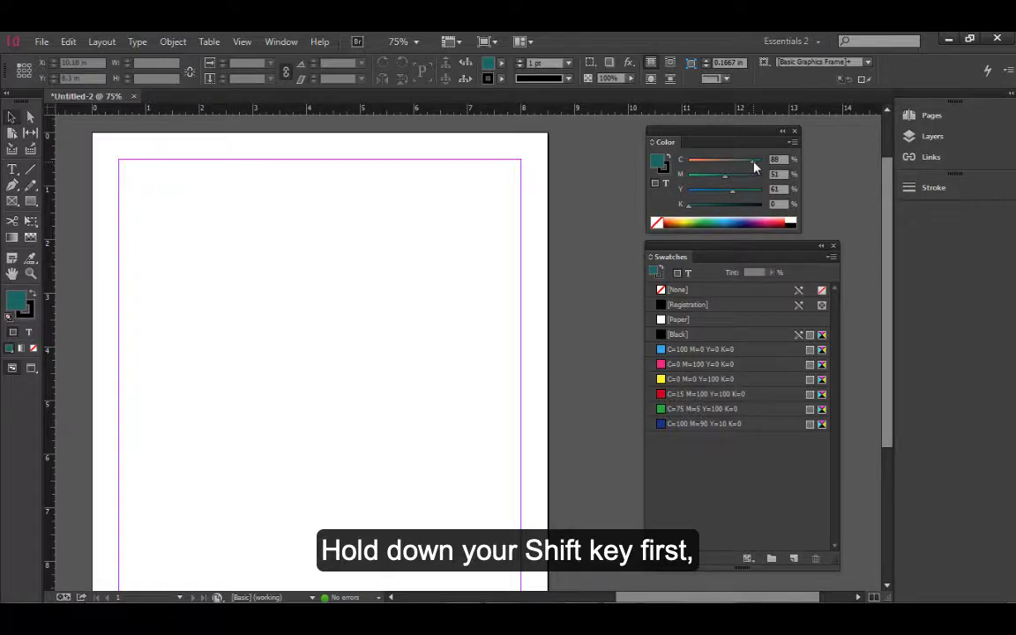
mouse_move(754, 167)
left_mouse_down()
mouse_move(695, 168)
mouse_move(760, 166)
mouse_move(708, 165)
mouse_move(738, 166)
left_mouse_up()
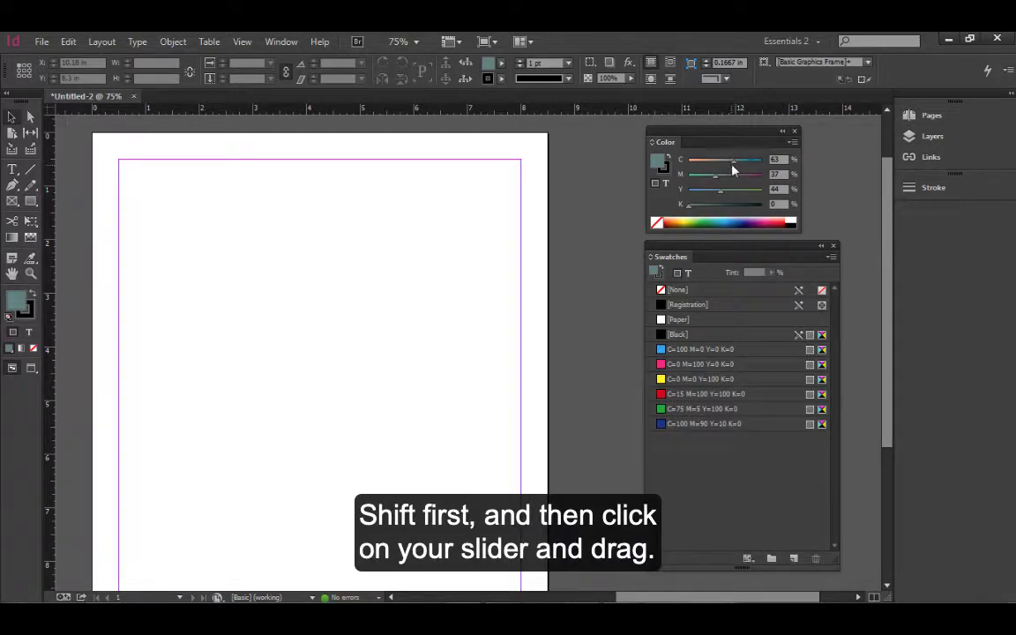
Switch the color model of the current fill to RGB, followed by Lab
left_click(793, 143)
left_click(830, 202)
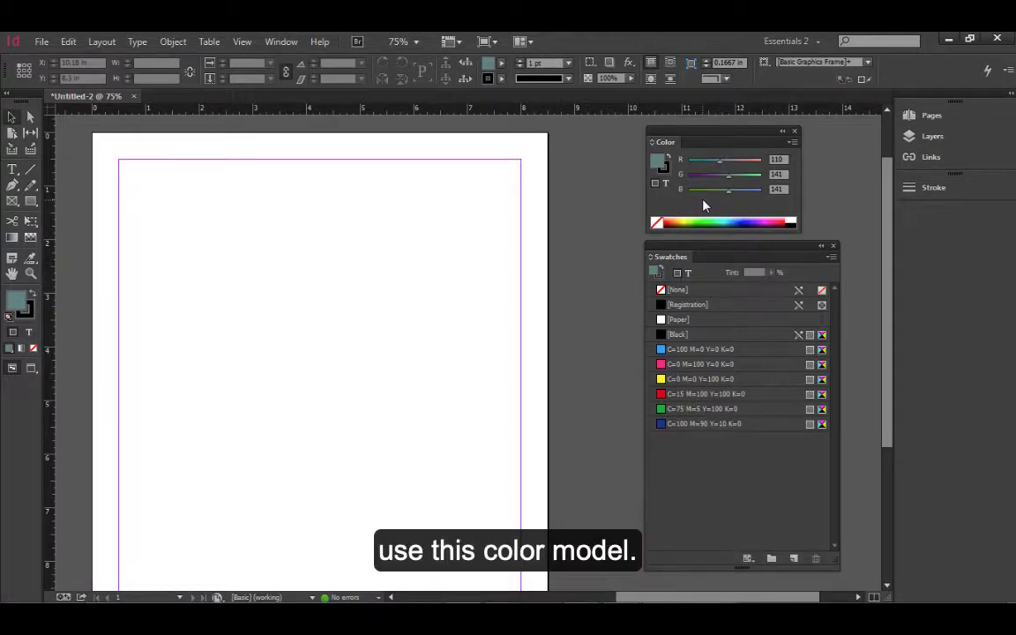
left_click(793, 143)
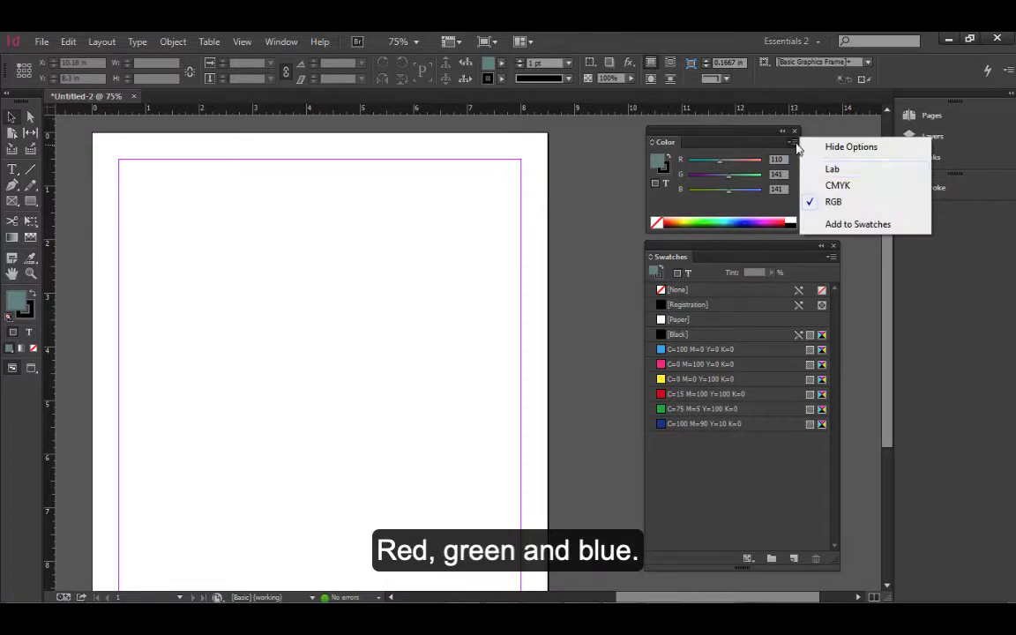
left_click(835, 170)
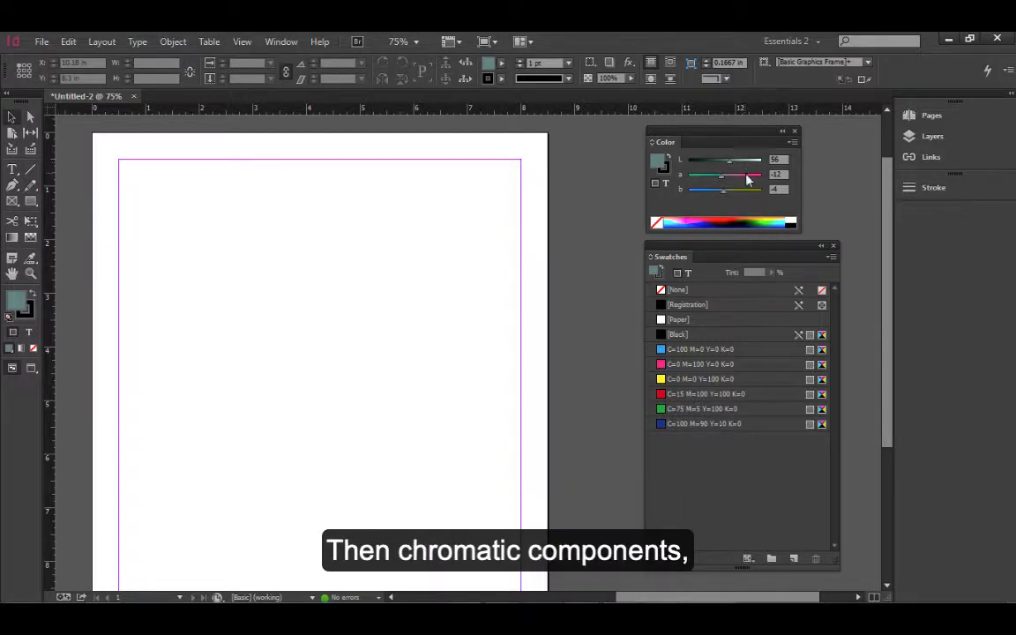
Raise the Lab a component to 127, replace the color with its in-gamut equivalent and return the color model to CMYK
left_click_drag(724, 180, 768, 191)
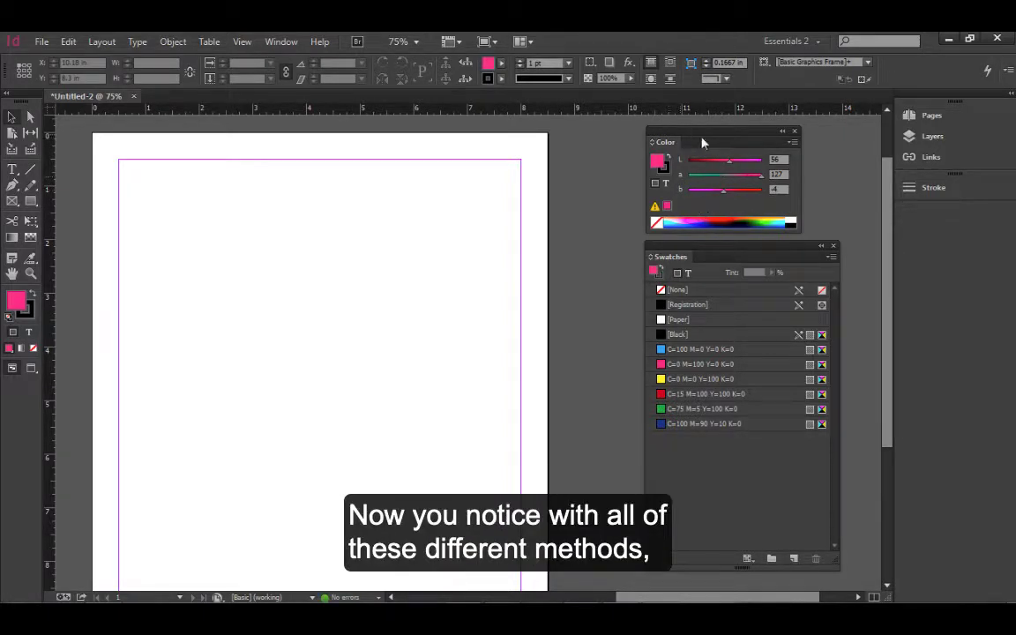
left_click(666, 208)
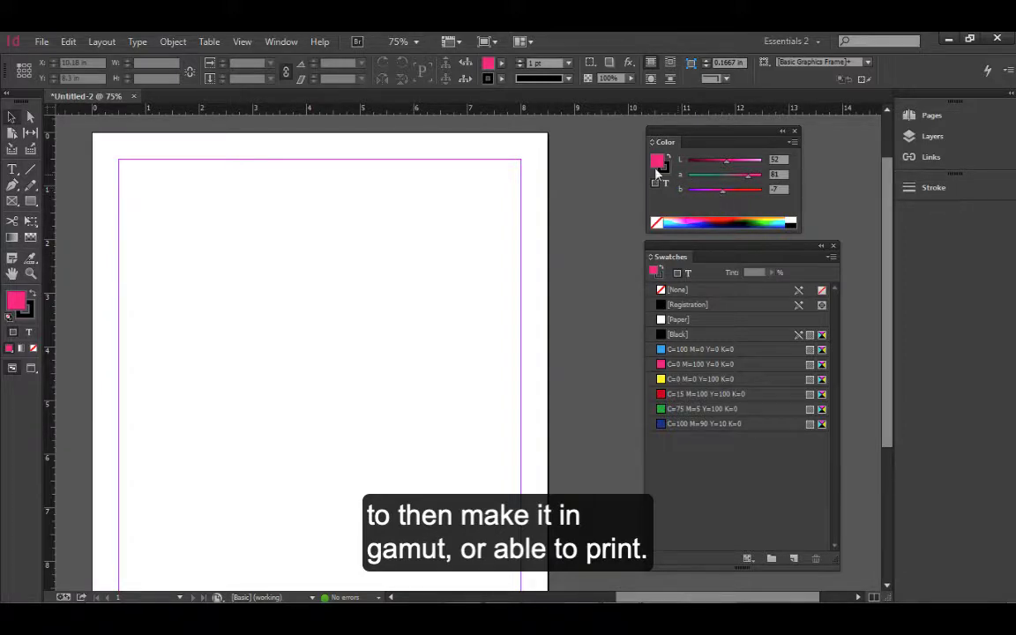
left_click(792, 142)
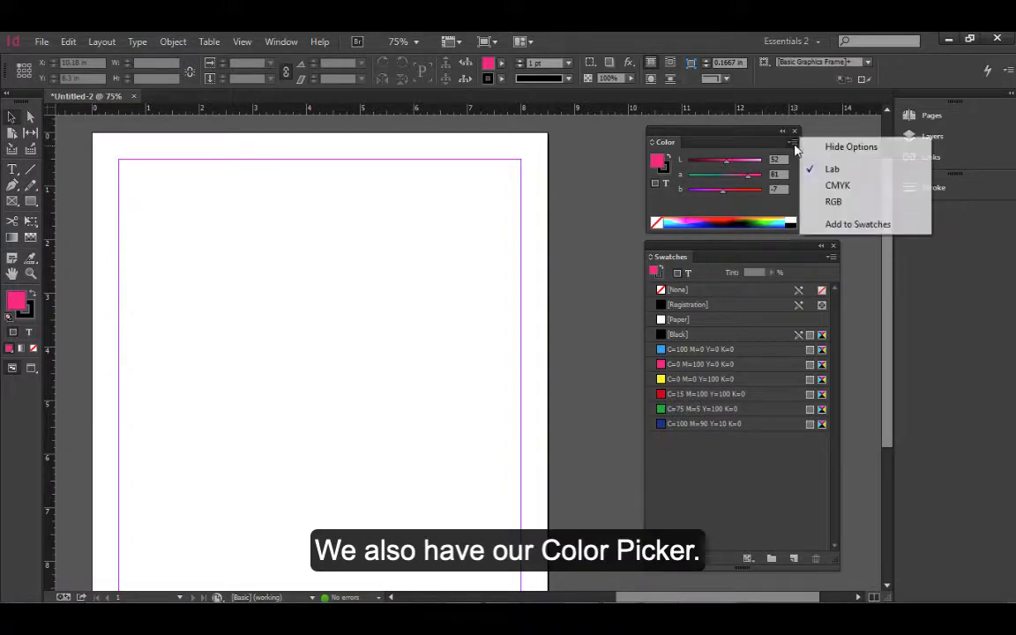
left_click(836, 185)
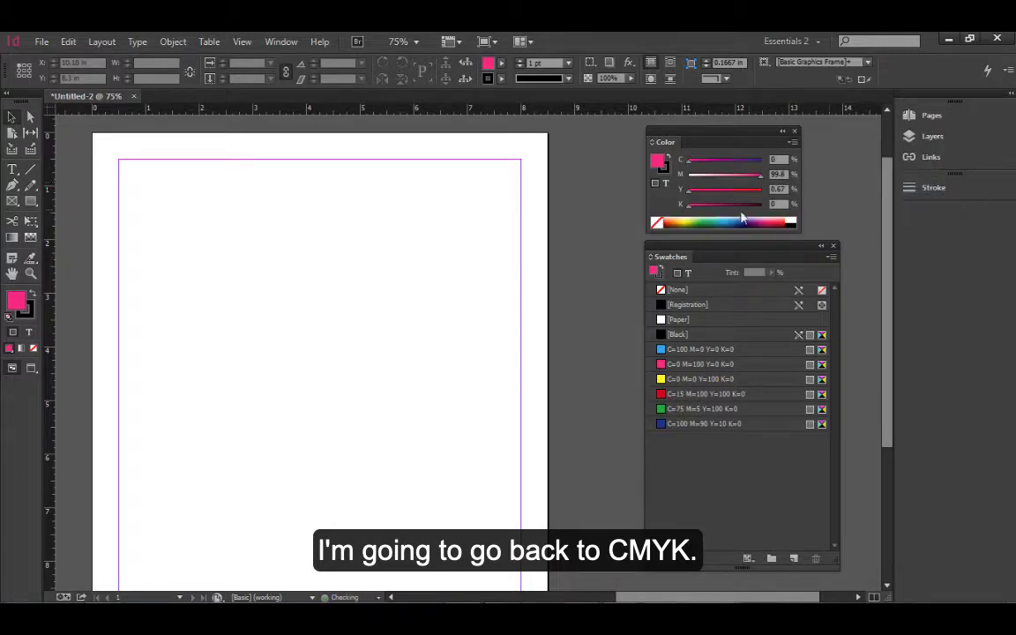
Choose a yellow fill of R 255, G 215, B 65 in the Color Picker and add it as the CMYK swatch C=1 M=13 Y=85 K=0
double_click(658, 162)
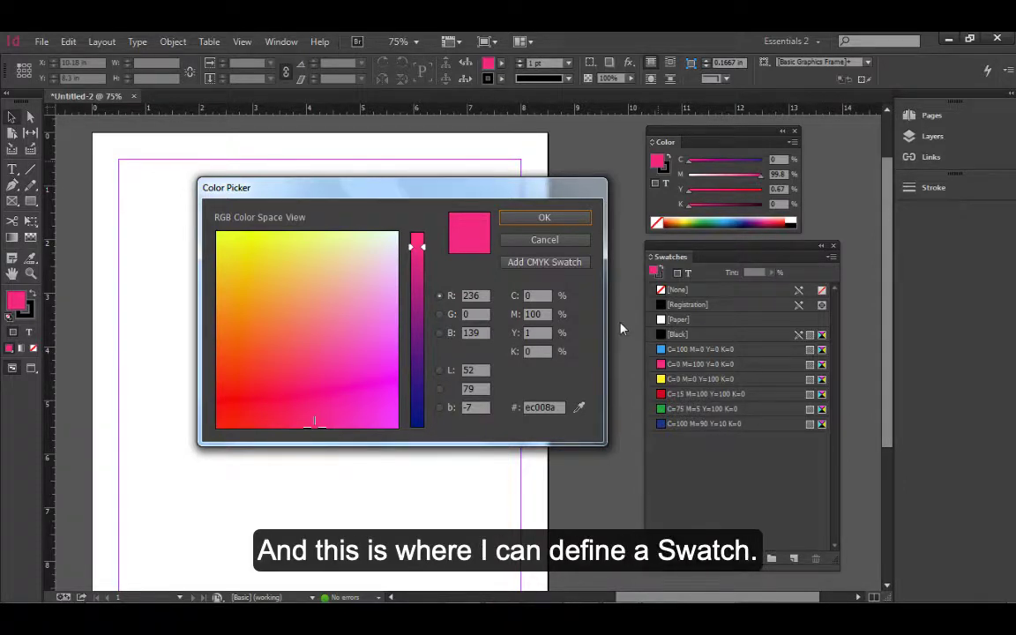
left_click_drag(424, 245, 427, 231)
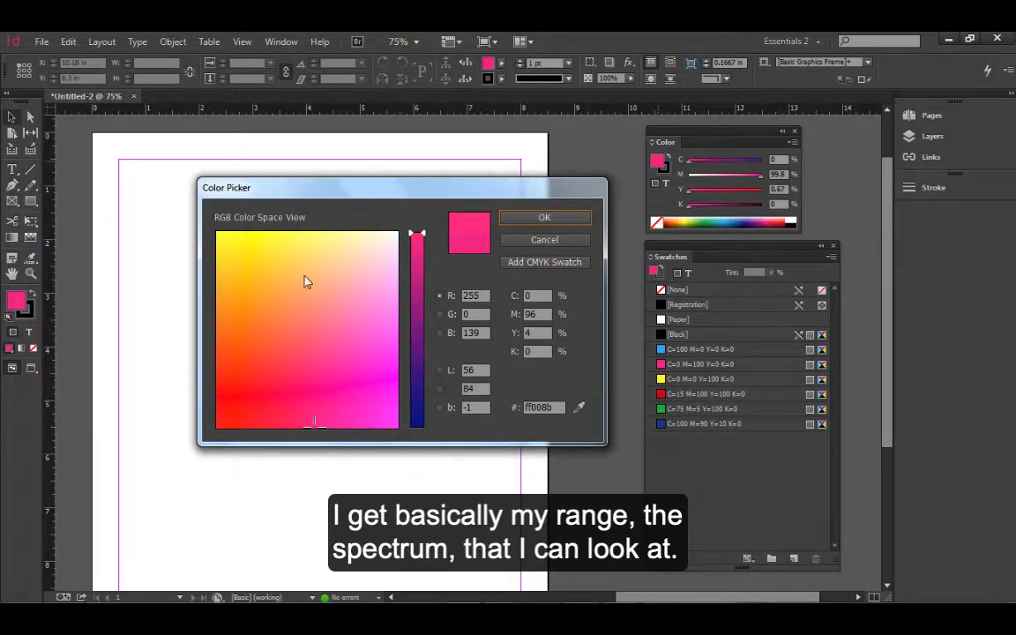
left_click(261, 260)
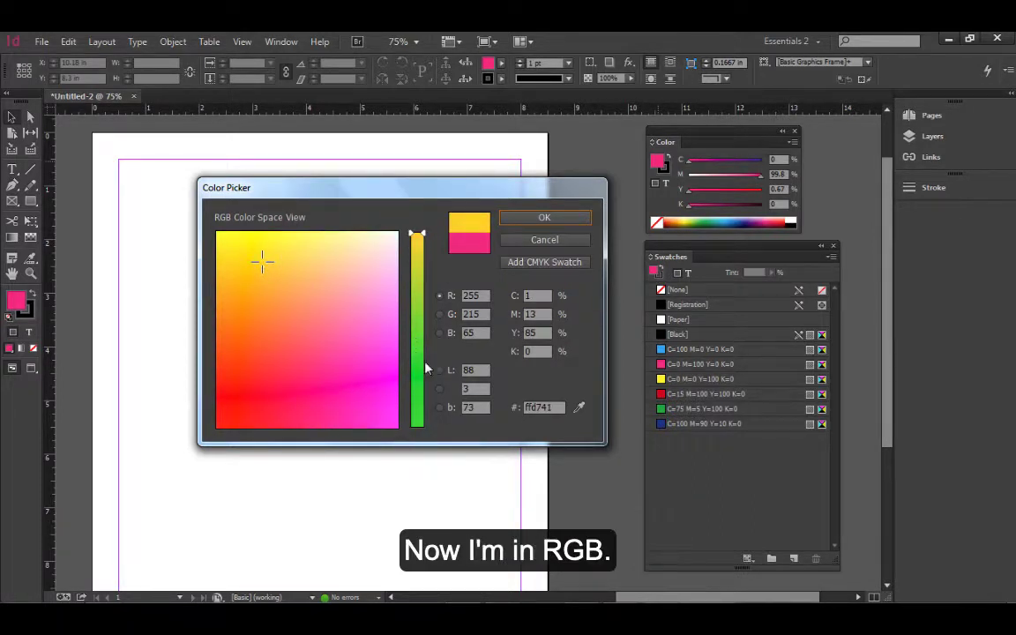
left_click(539, 295)
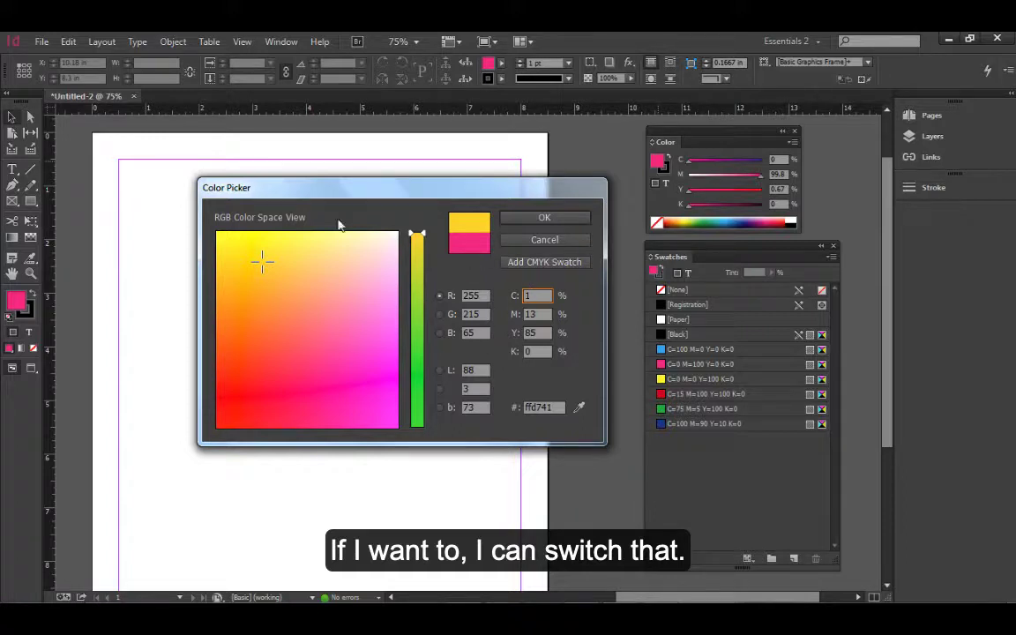
left_click(533, 262)
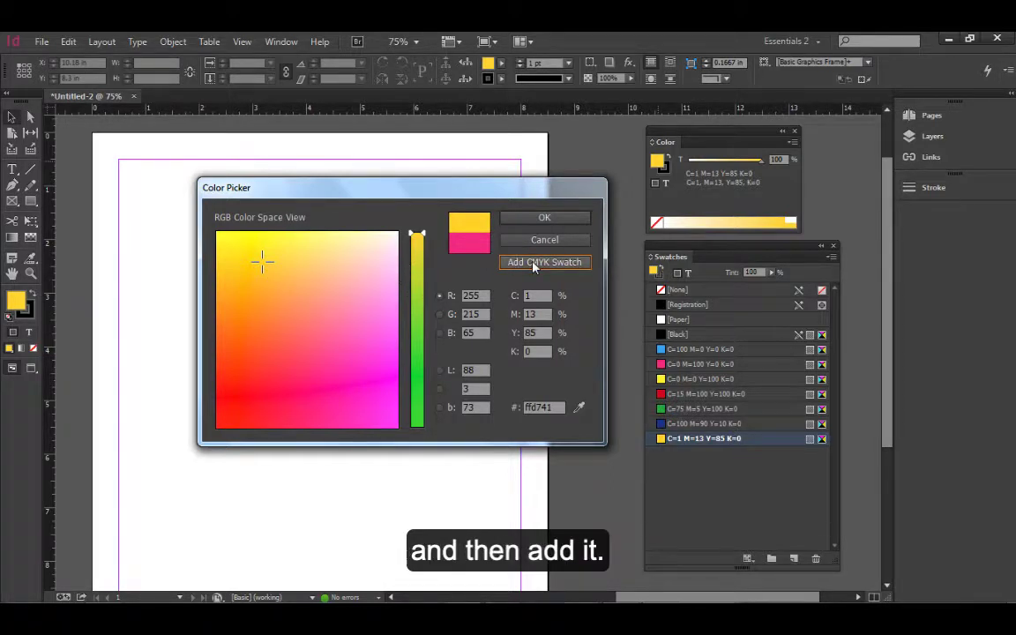
left_click(544, 220)
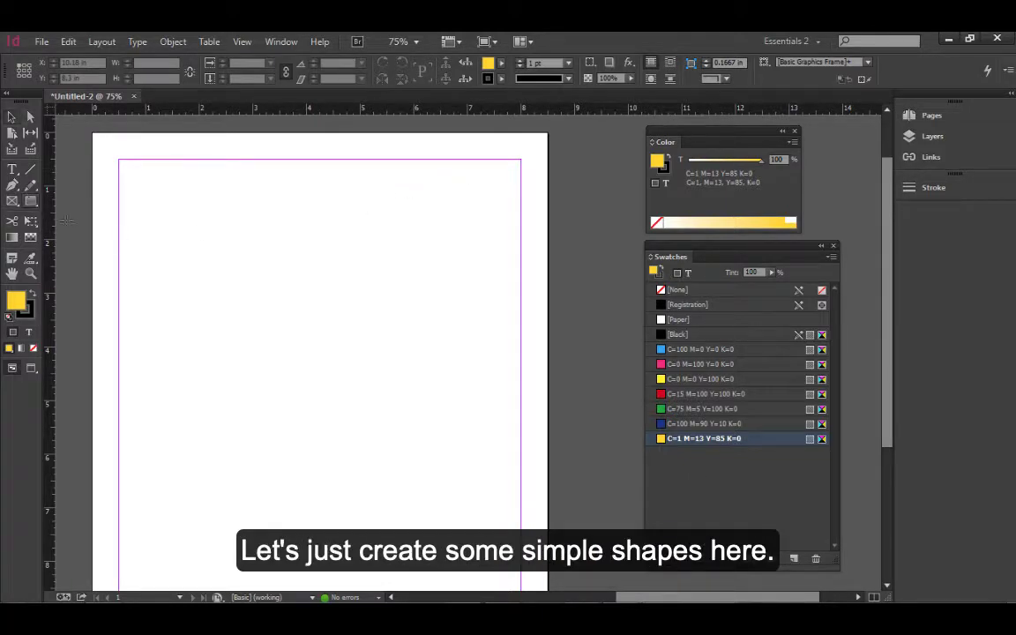
Draw a yellow square about 1.72 in wide near the page's upper margin and duplicate it three times down in an evenly spaced column
left_click_drag(251, 172, 337, 267)
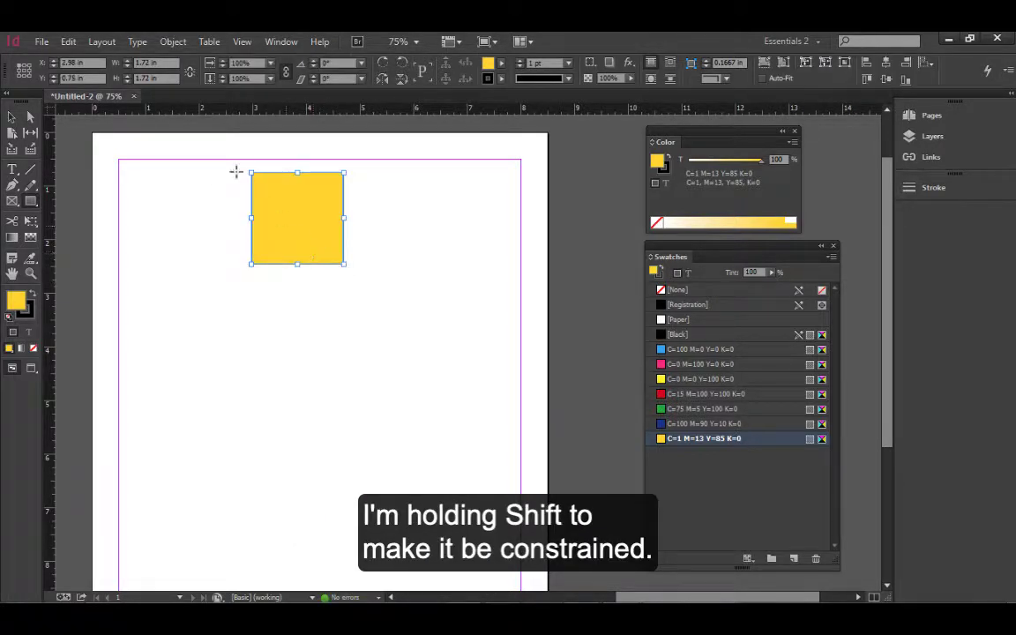
left_click(11, 117)
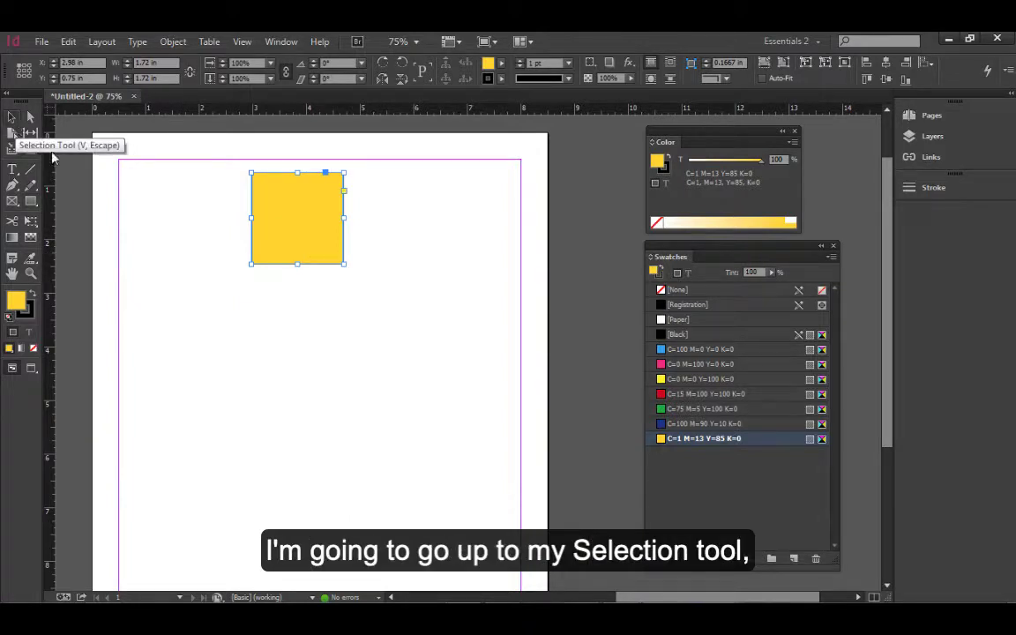
left_click_drag(325, 231, 311, 576)
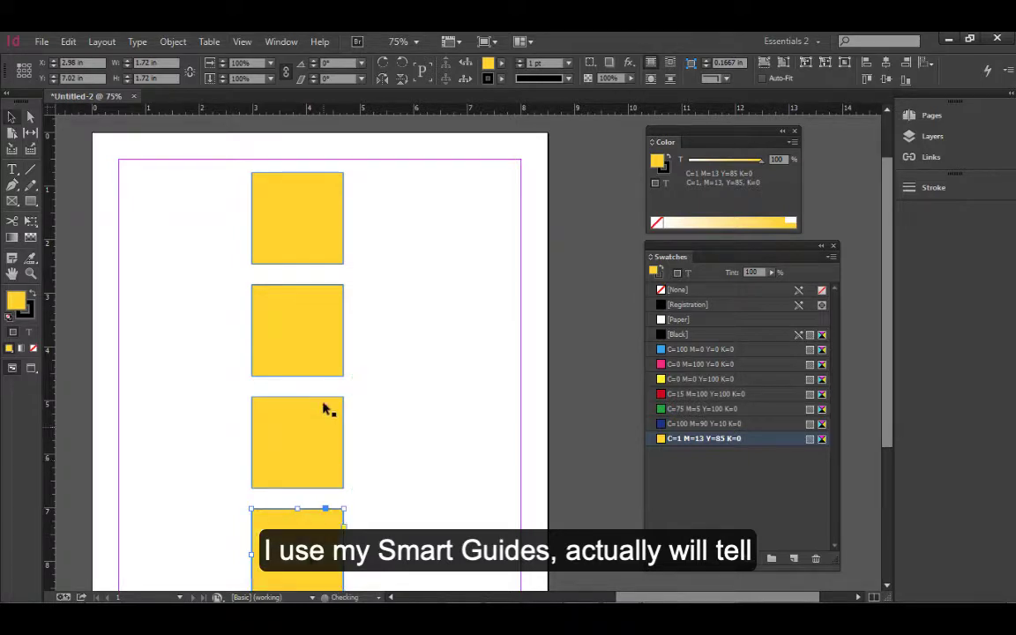
left_click(441, 368)
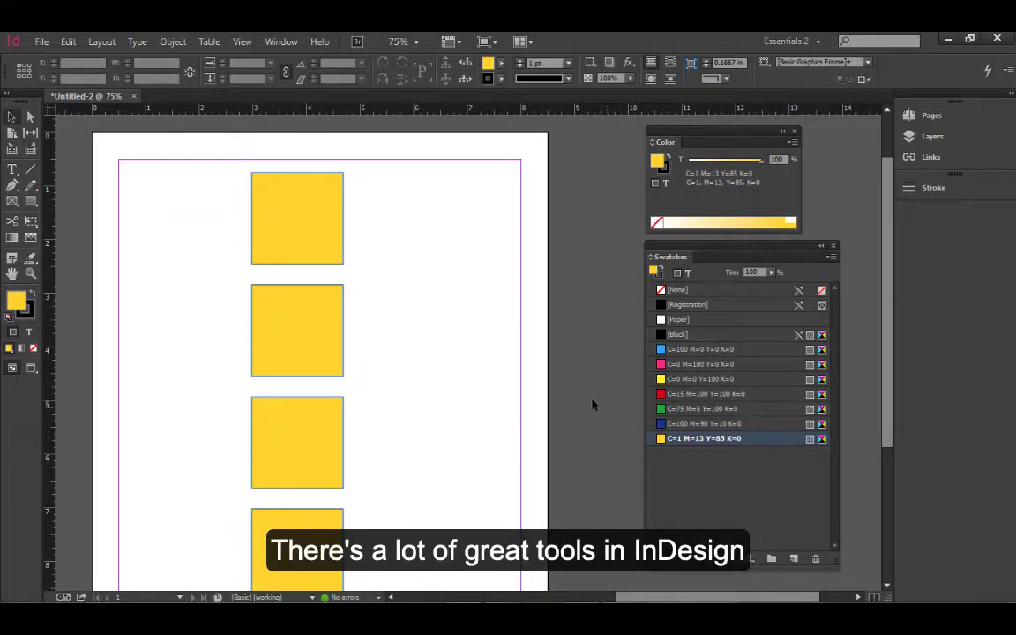
Fill the uppermost square with the C=100 M=0 Y=0 K=0 swatch
left_click_drag(456, 381, 451, 346)
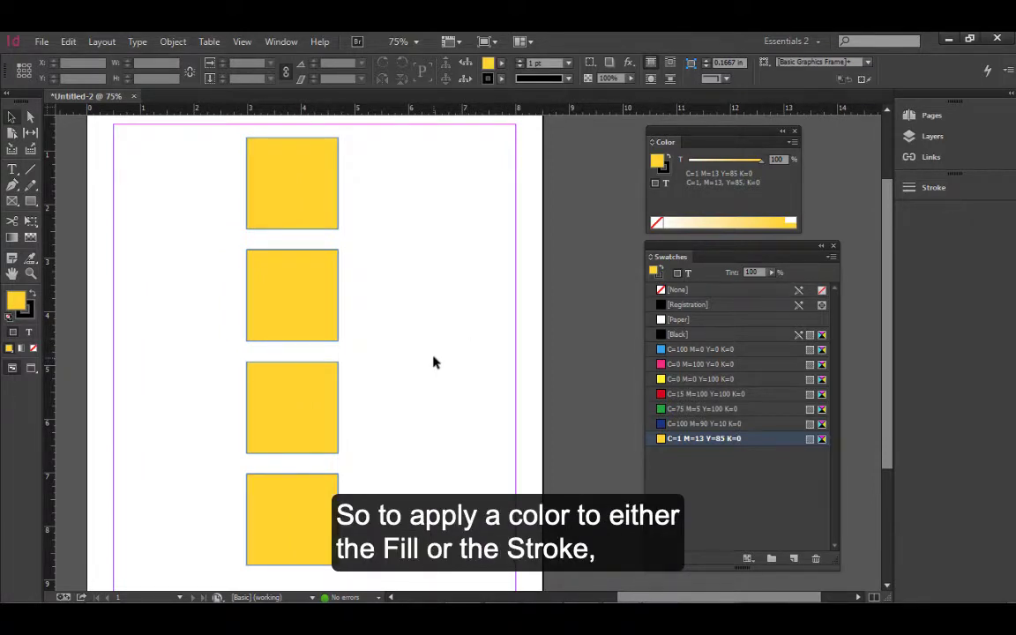
left_click(294, 215)
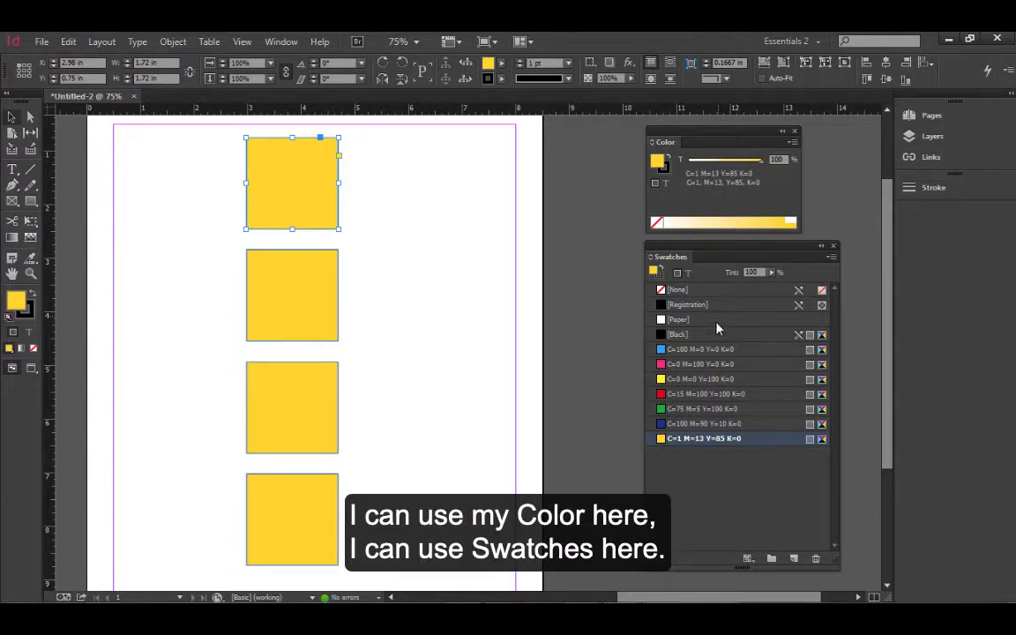
left_click(716, 351)
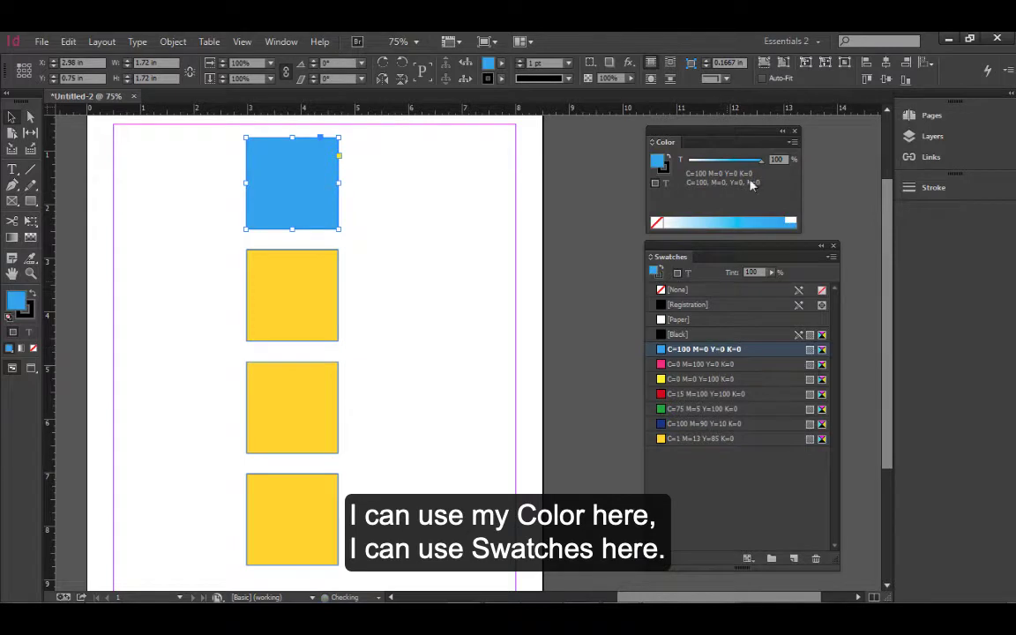
Mix the uppermost square's fill in CMYK as C 100, M 54, Y 85, K 0 and save that color as a swatch
left_click(793, 146)
left_click(838, 189)
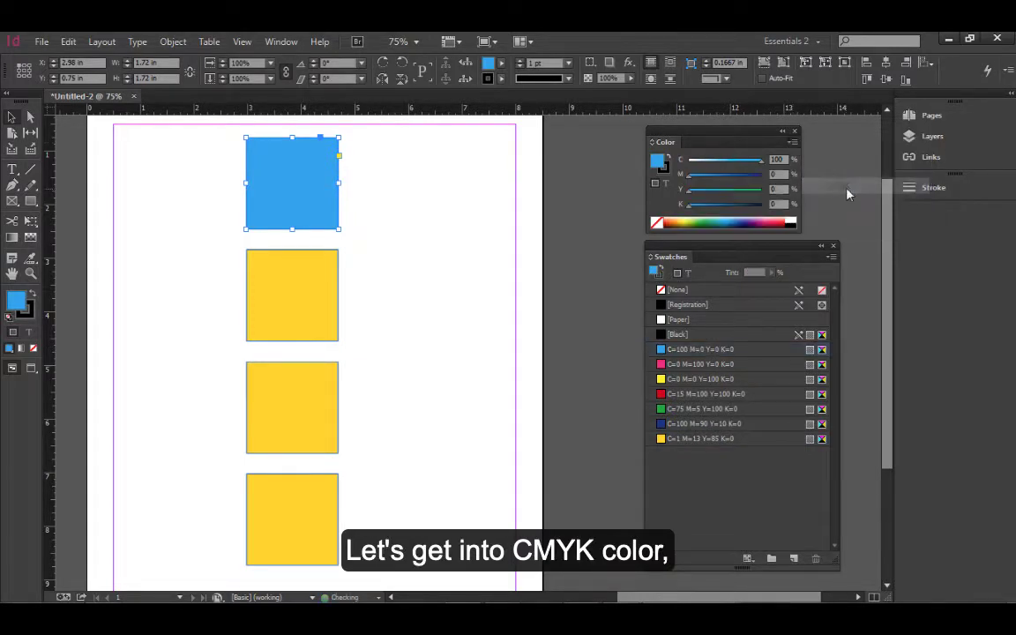
left_click(727, 177)
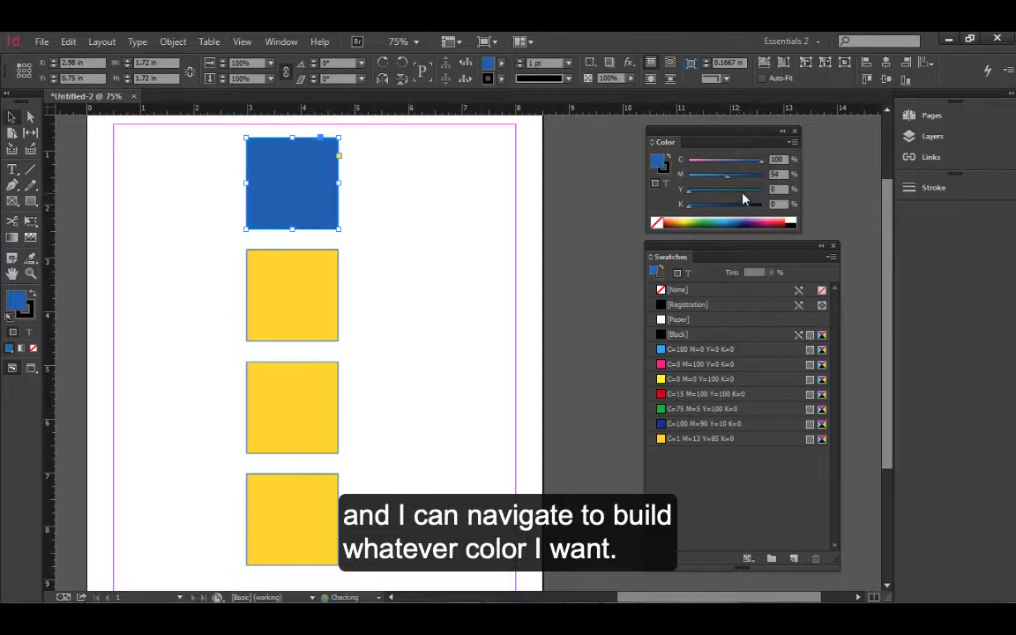
left_click(751, 192)
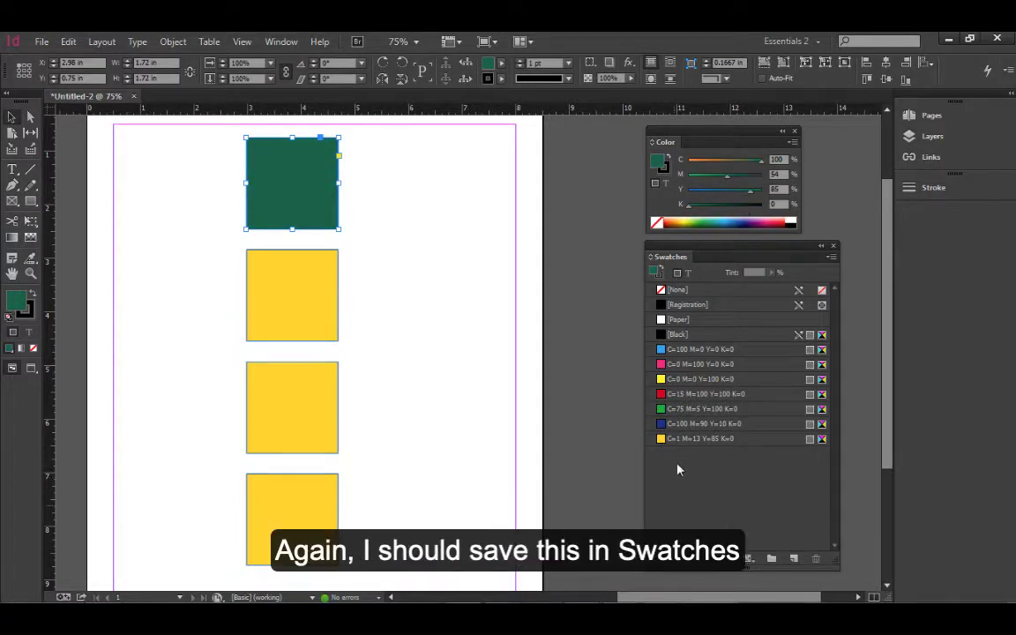
left_click_drag(657, 166, 680, 483)
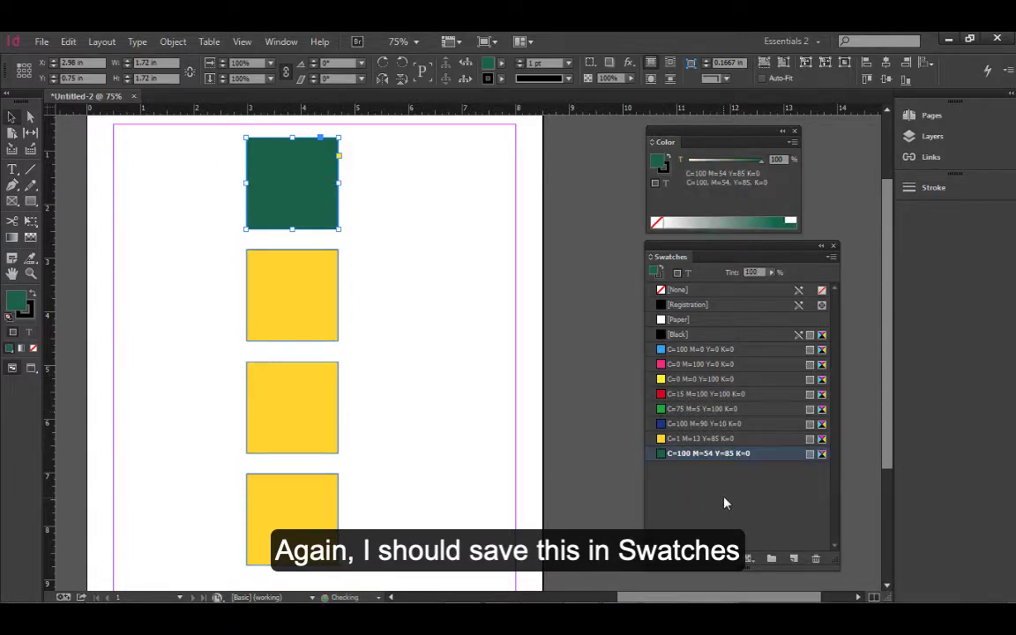
left_click(399, 368)
Give the green square a 4 pt stroke in the C=0 M=0 Y=100 K=0 swatch
left_click(267, 198)
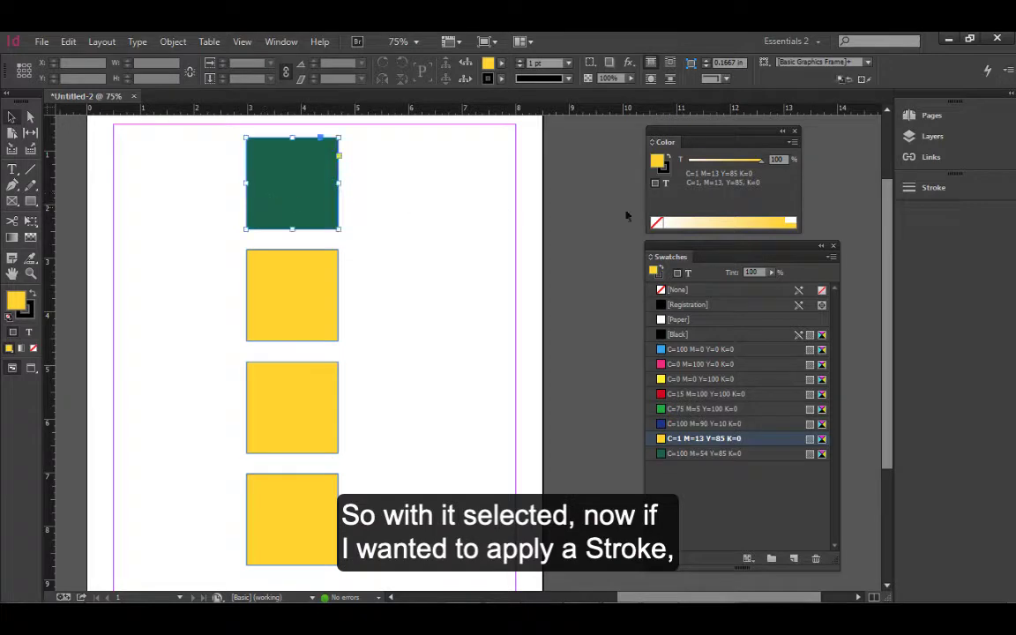
left_click(664, 169)
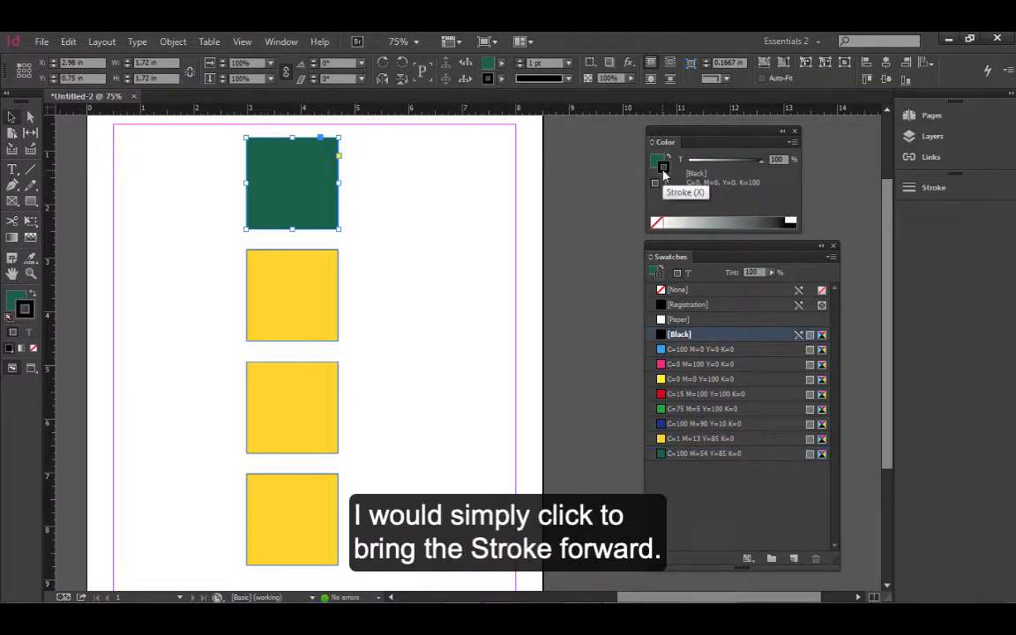
left_click(501, 80)
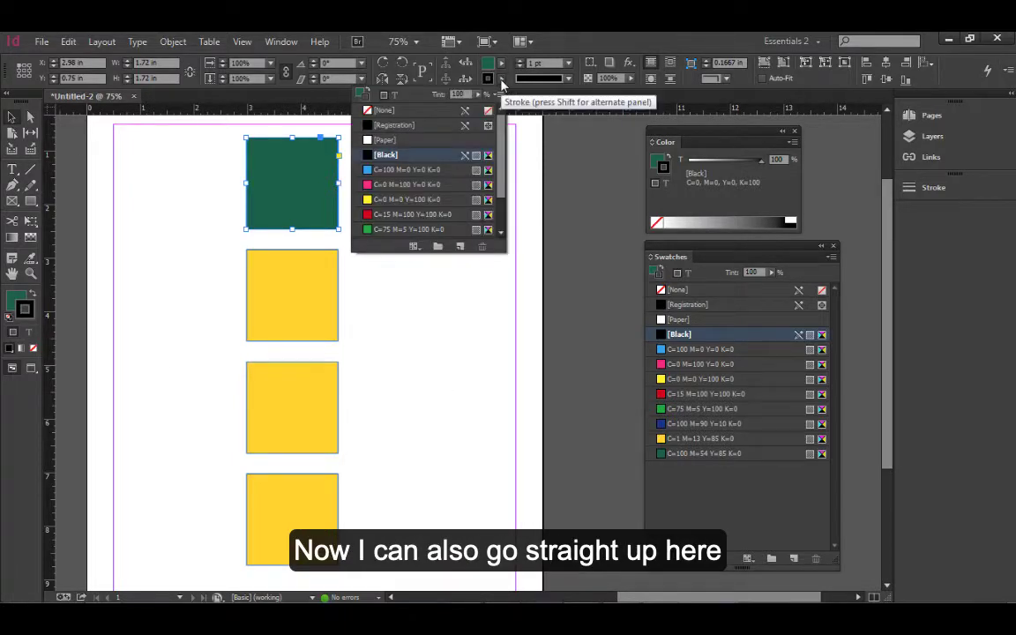
left_click(408, 201)
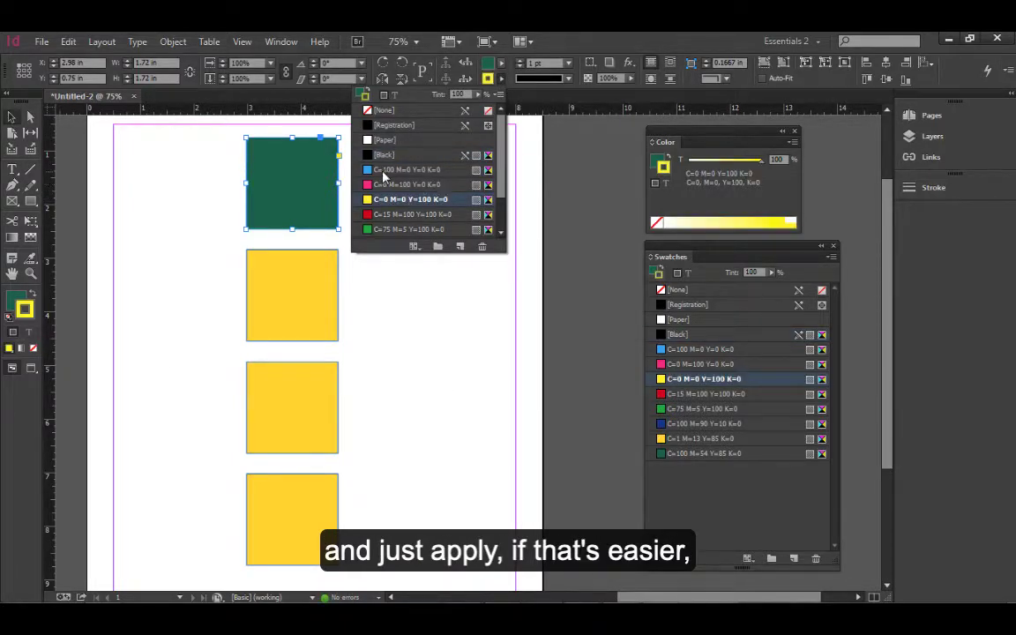
left_click(520, 61)
left_click(520, 62)
left_click(521, 62)
left_click(521, 62)
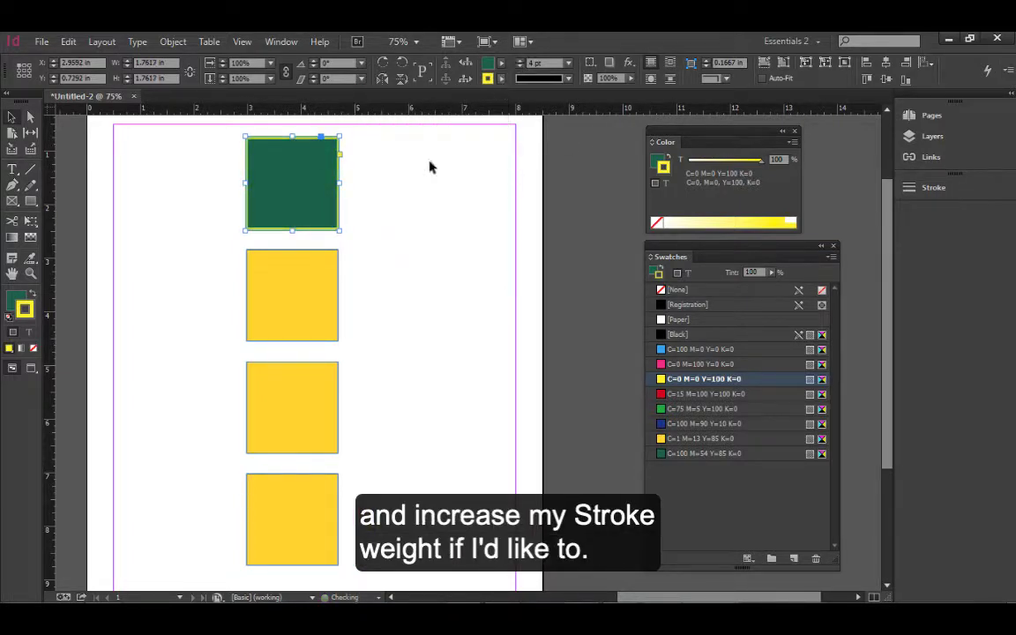
Recolor the green square's stroke with the C=15 M=100 Y=100 K=0 swatch
left_click(423, 242)
left_click(340, 219)
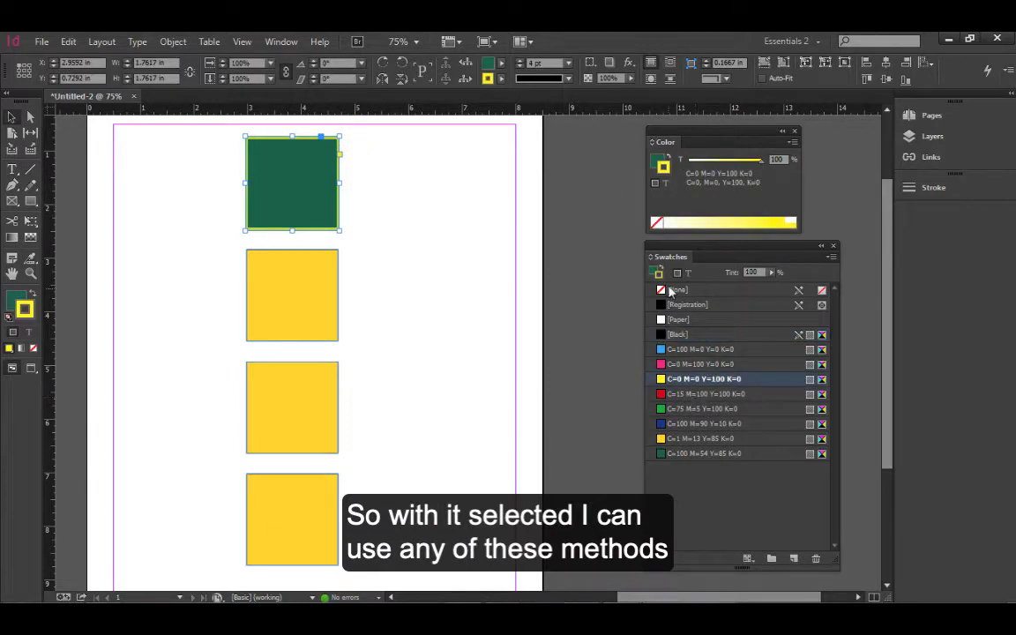
left_click(706, 394)
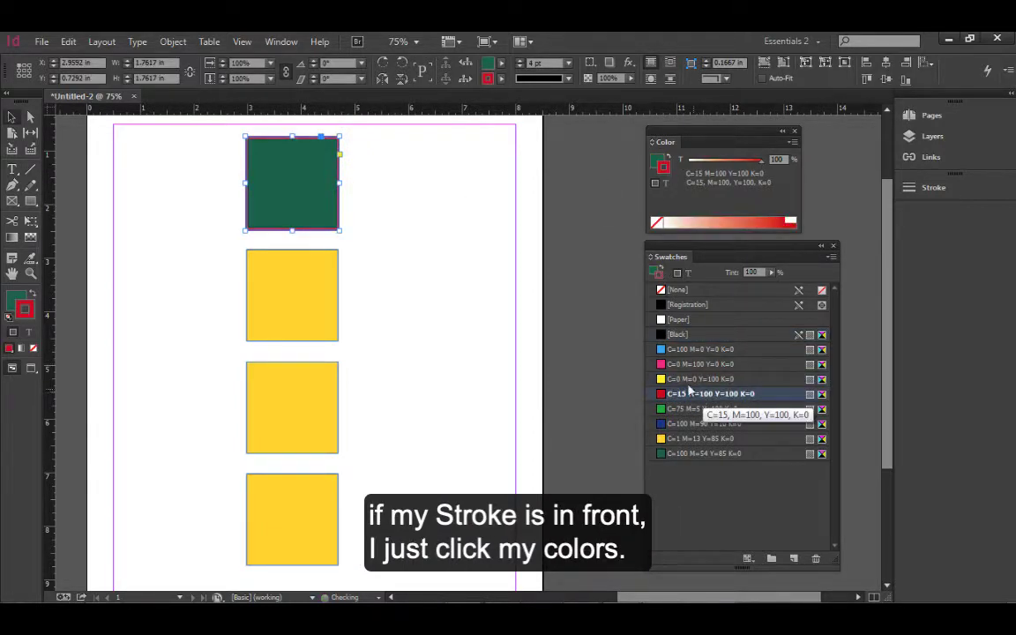
left_click(444, 255)
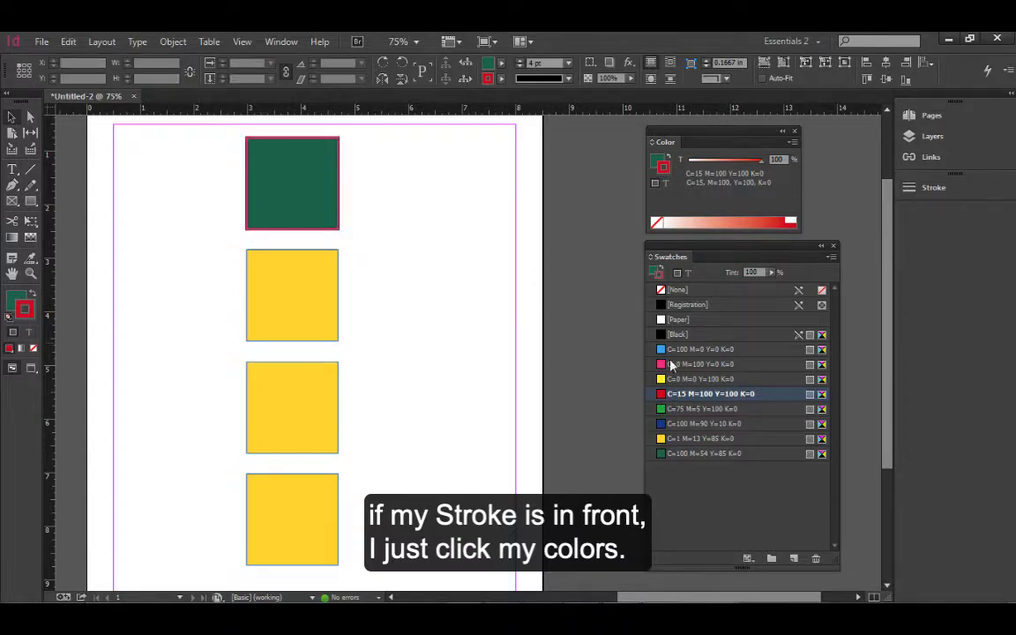
Set the green square's stroke color to the [Black] swatch and deselect the square
left_click(253, 200)
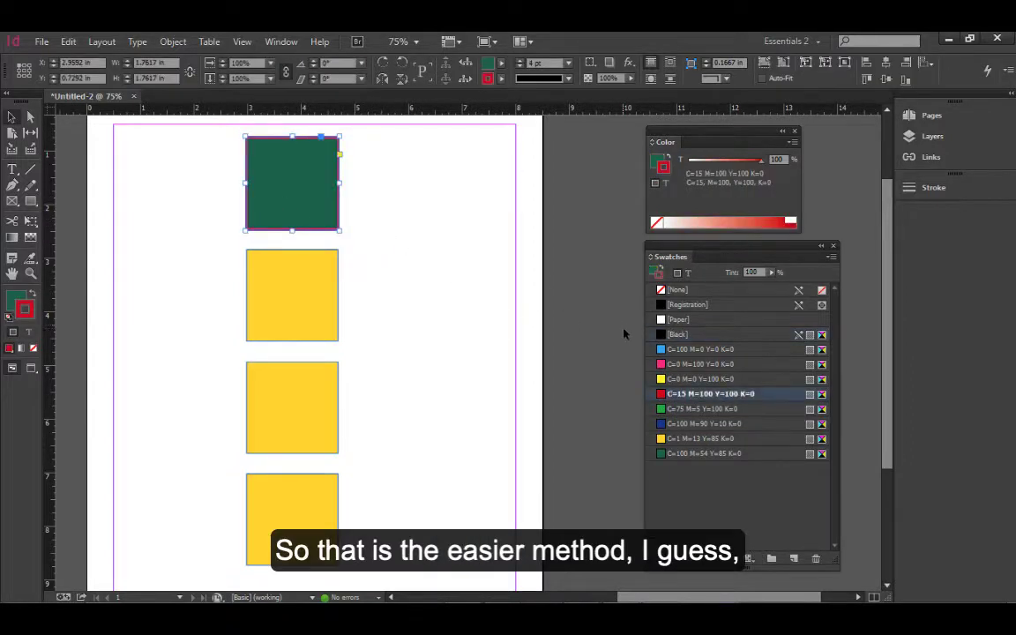
left_click(683, 337)
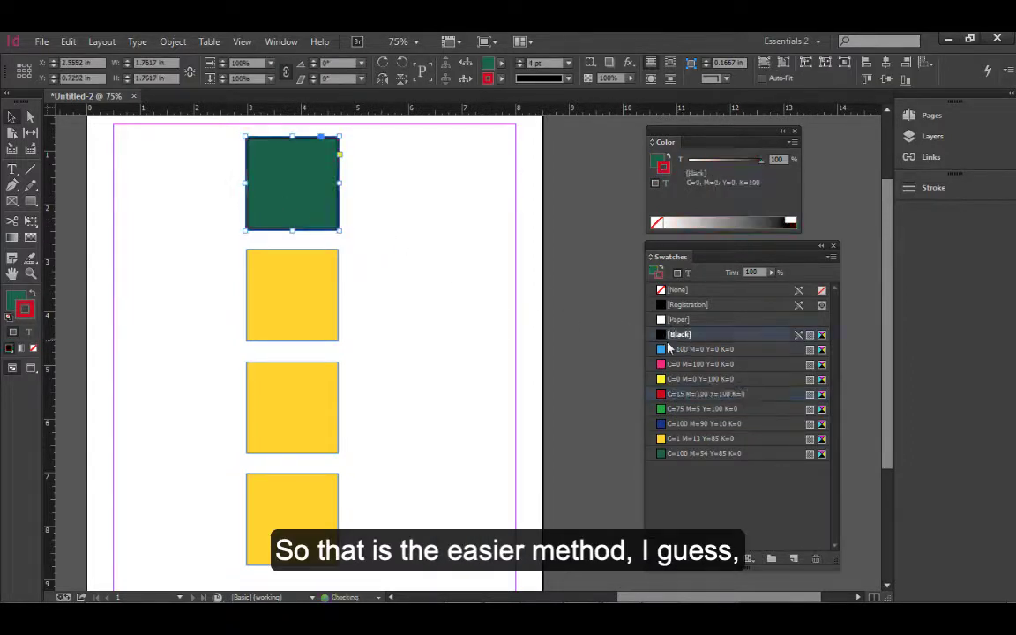
left_click(462, 321)
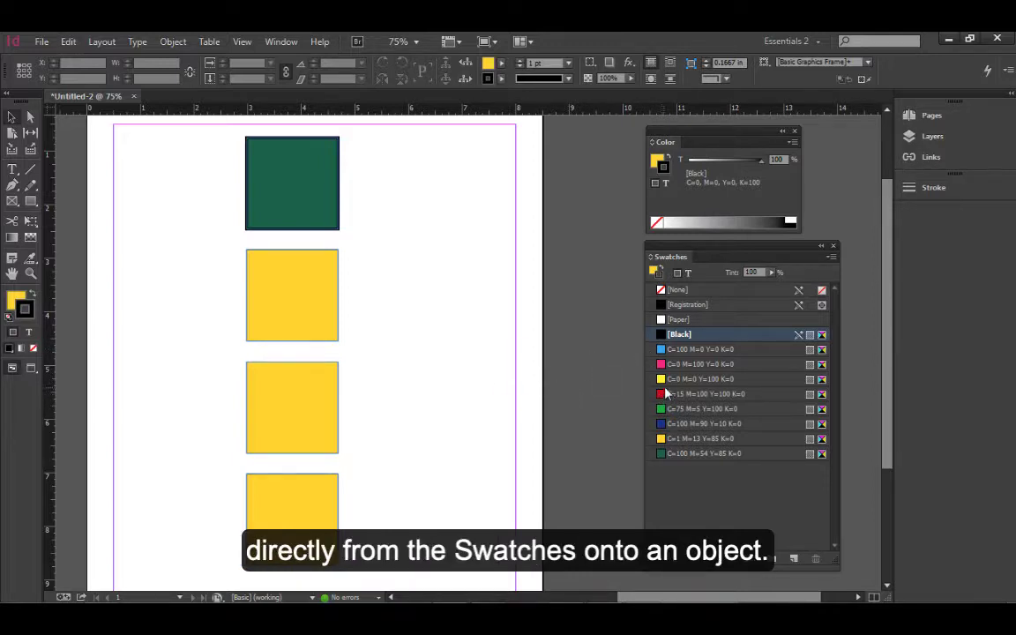
Fill the second square with swatch C=15 M=100 Y=100 K=0 and the third with C=0 M=100 Y=0 K=0, replaced by C=100 M=90 Y=10 K=0
left_click_drag(663, 399, 296, 300)
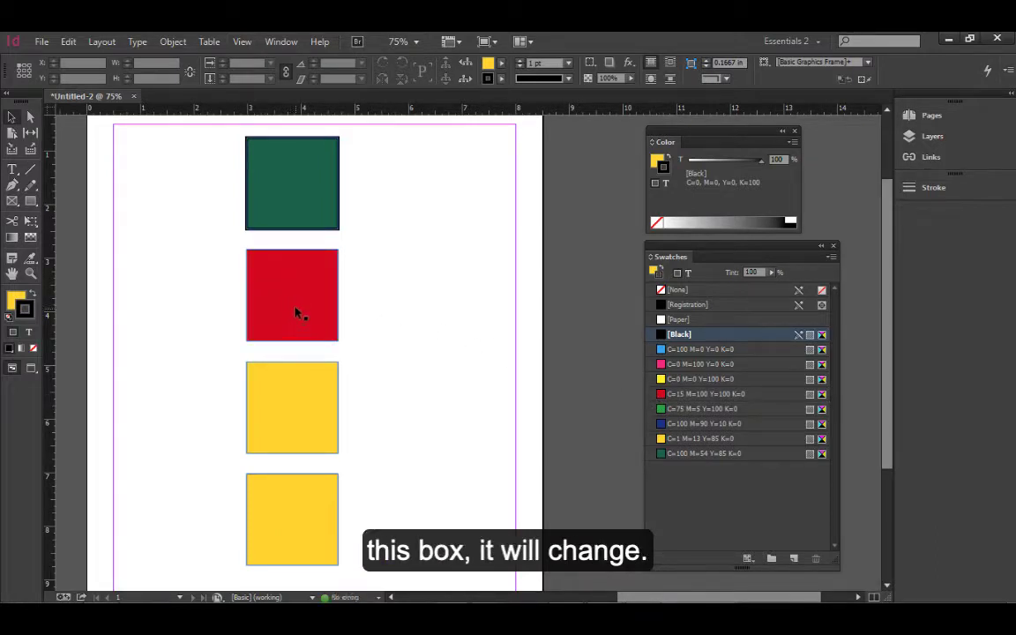
left_click_drag(662, 366, 318, 419)
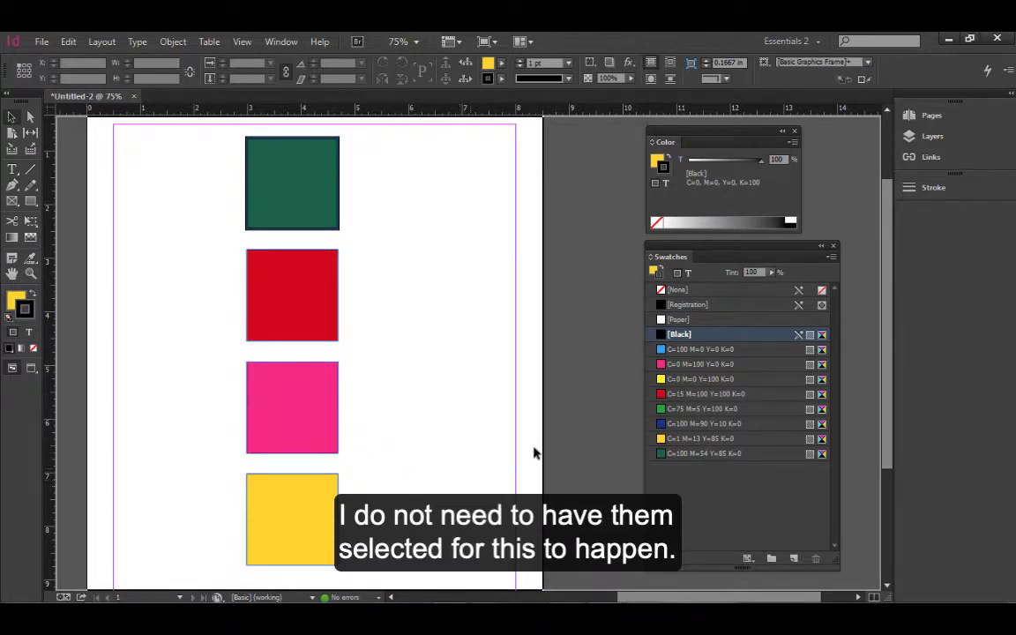
left_click_drag(660, 428, 322, 404)
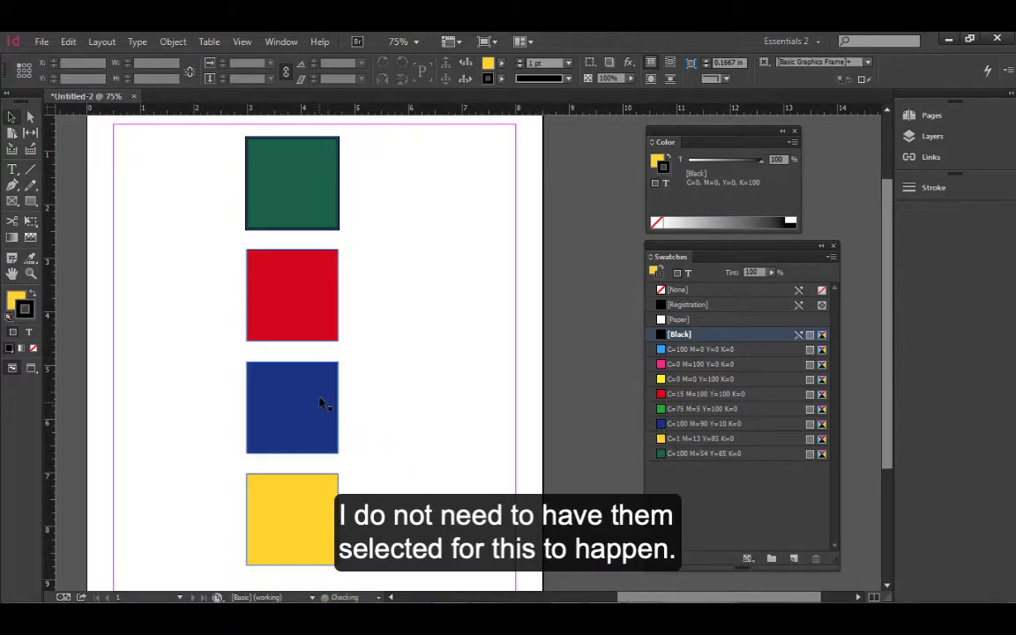
Toggle between fill and stroke, and swap the green square's fill and stroke colors back and forth
left_click(654, 272)
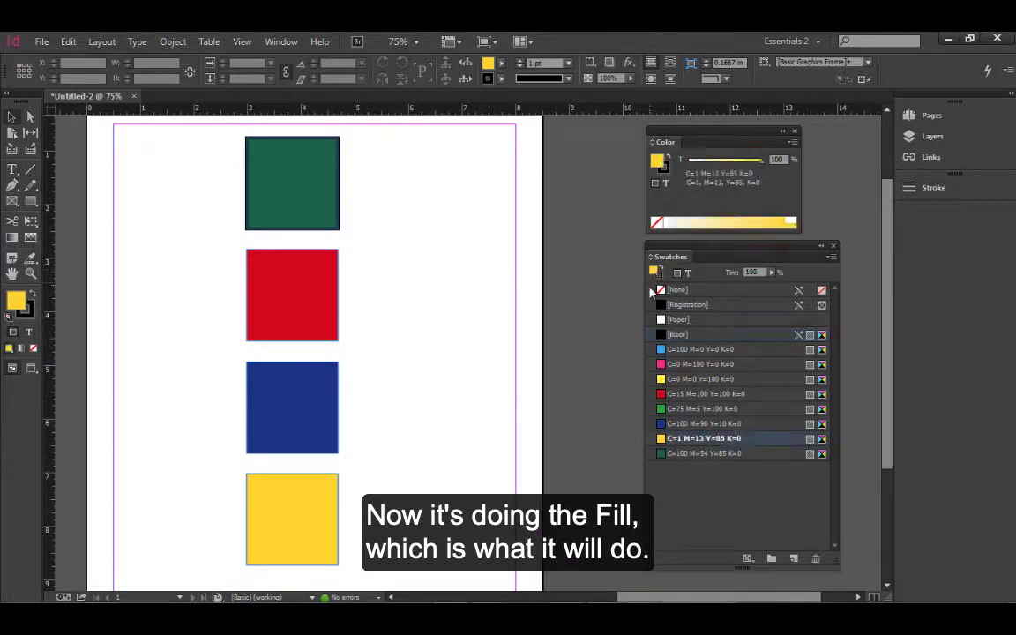
left_click(661, 276)
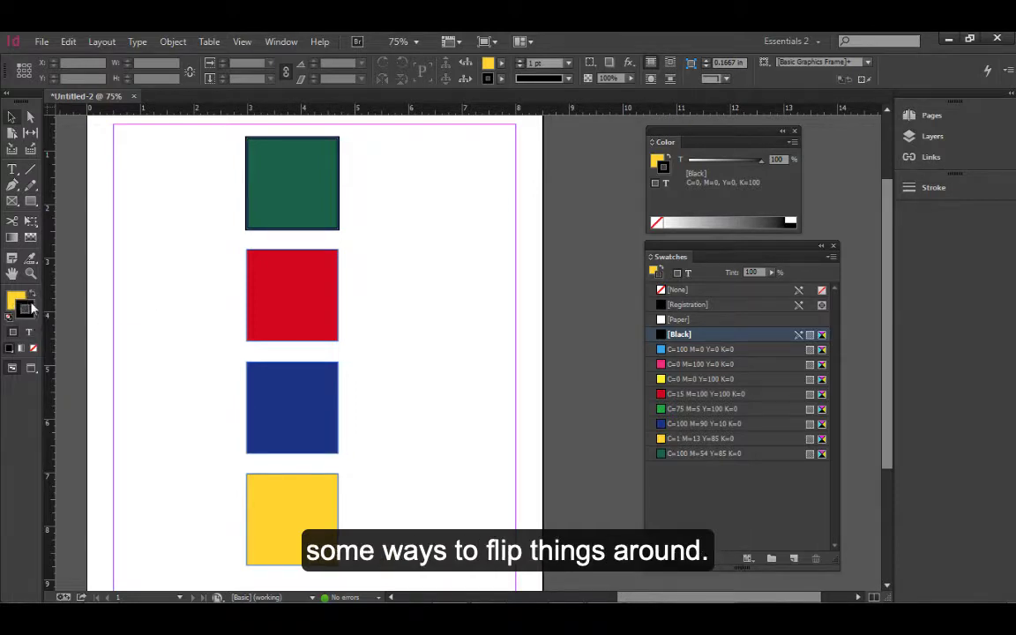
left_click(295, 199)
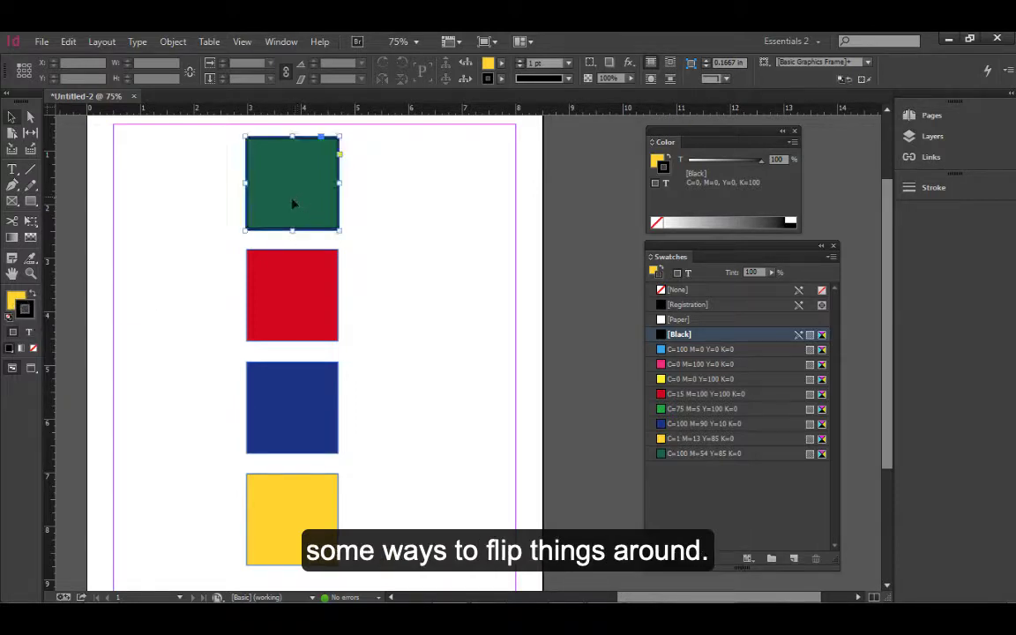
left_click(33, 299)
left_click(32, 299)
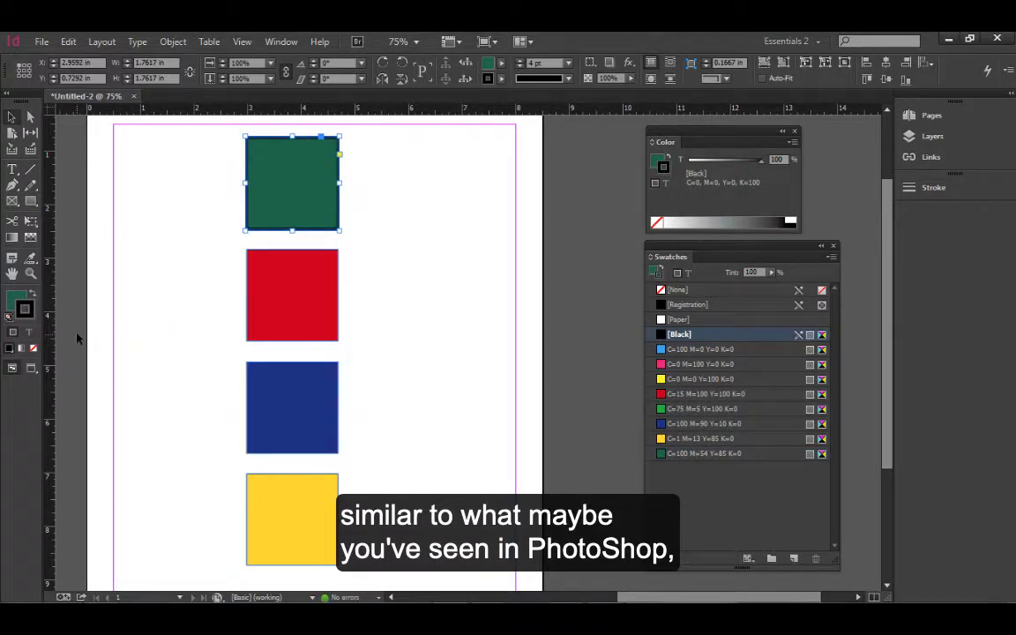
Reset the uppermost square to the default fill and stroke, and make the stroke the active color attribute
left_click(10, 320)
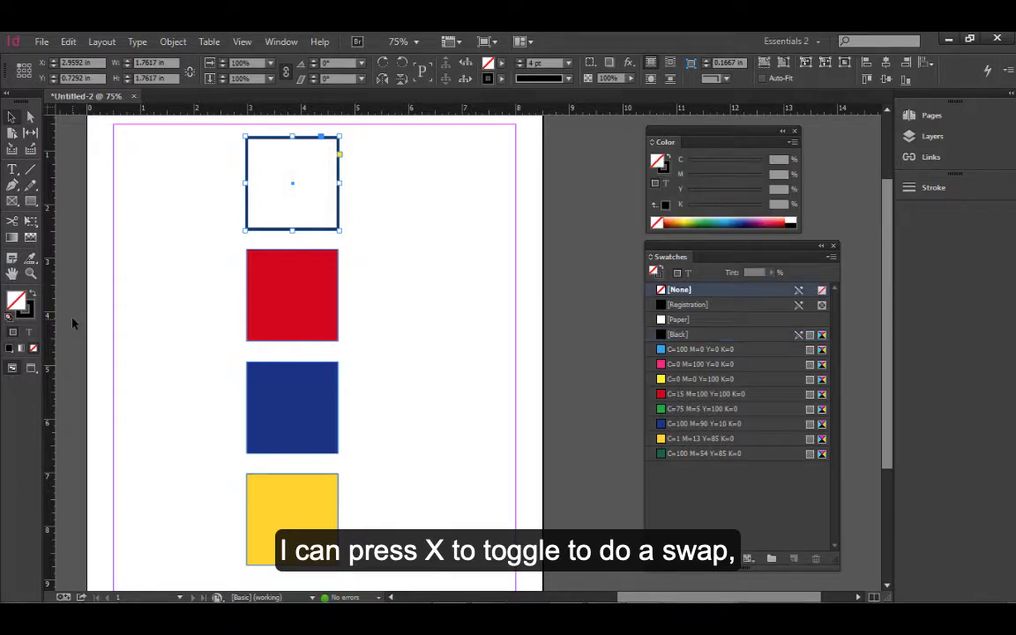
left_click(17, 301)
key("x")
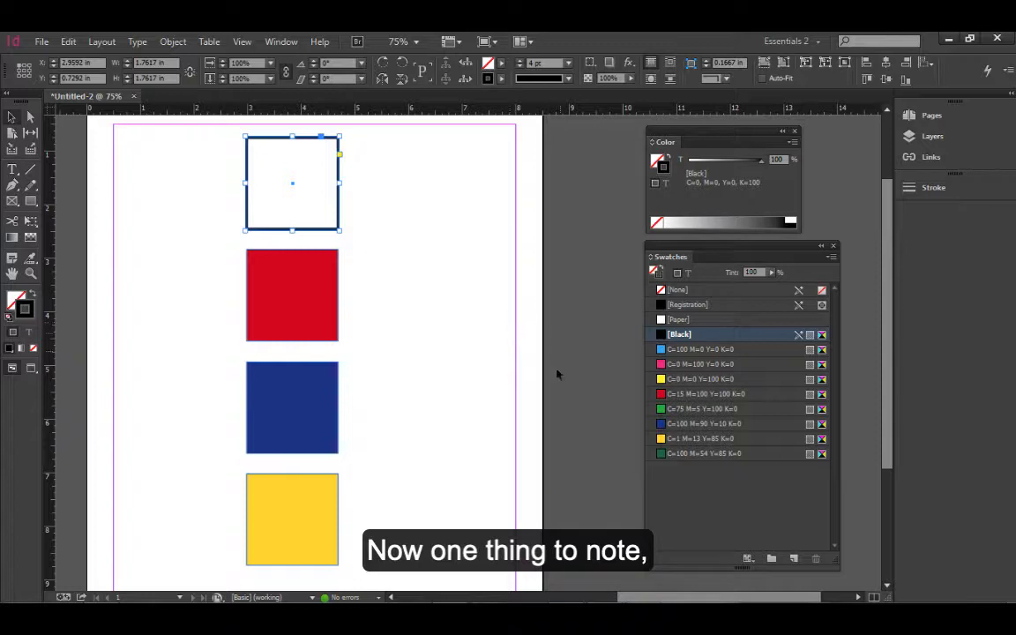
left_click(403, 329)
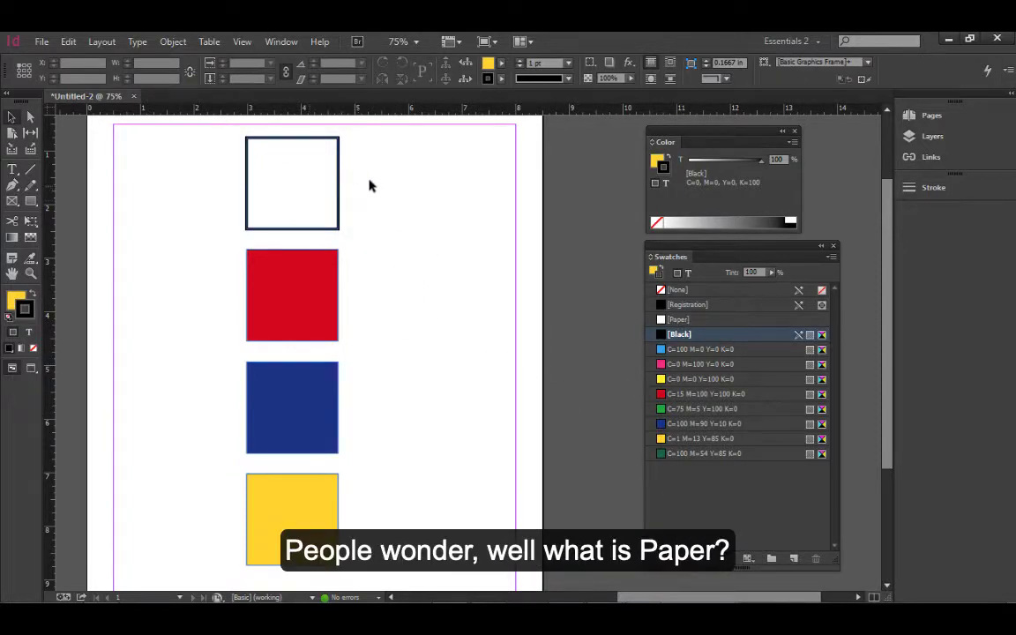
Move the unfilled square to about X 3.63 in, Y 3.86 in so that it overlaps the red and blue squares
left_click_drag(374, 176, 224, 205)
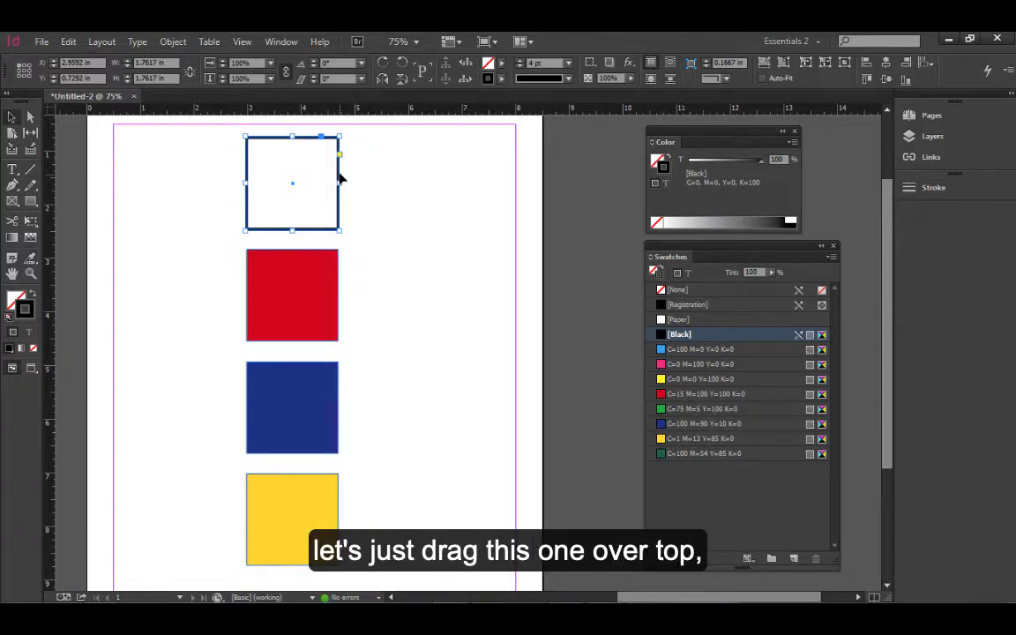
left_click_drag(340, 179, 361, 357)
left_click_drag(375, 348, 375, 348)
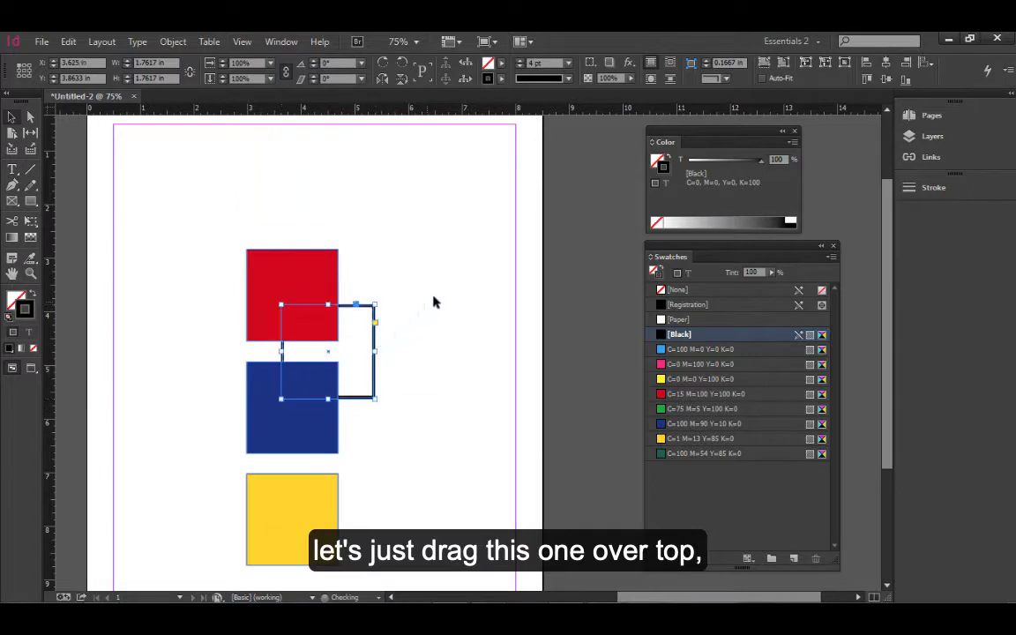
left_click(392, 353)
left_click(374, 357)
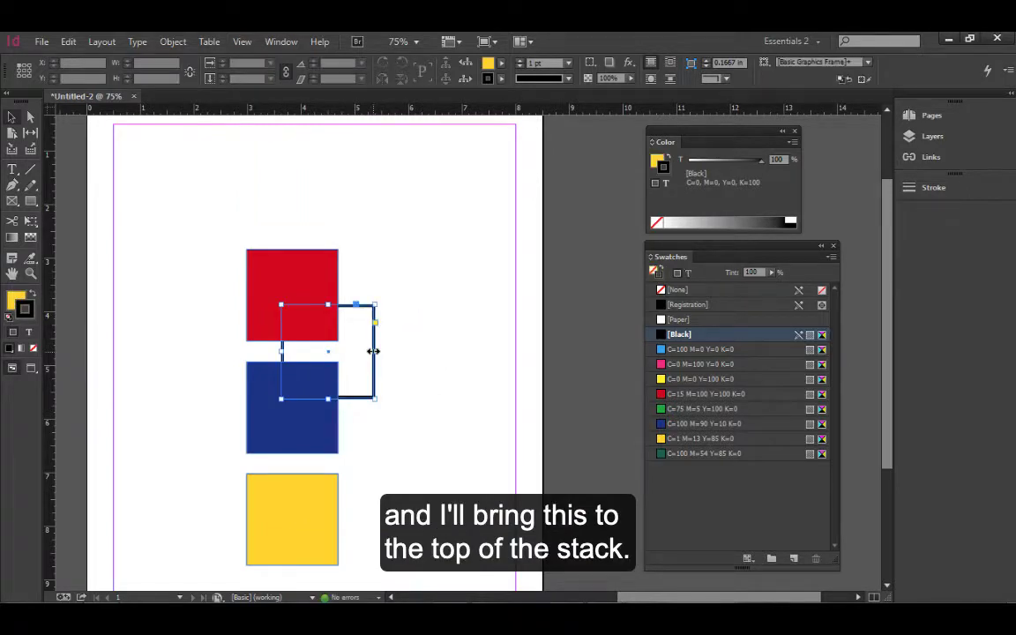
Bring the unfilled square to the front of the stacking order
right_click(376, 385)
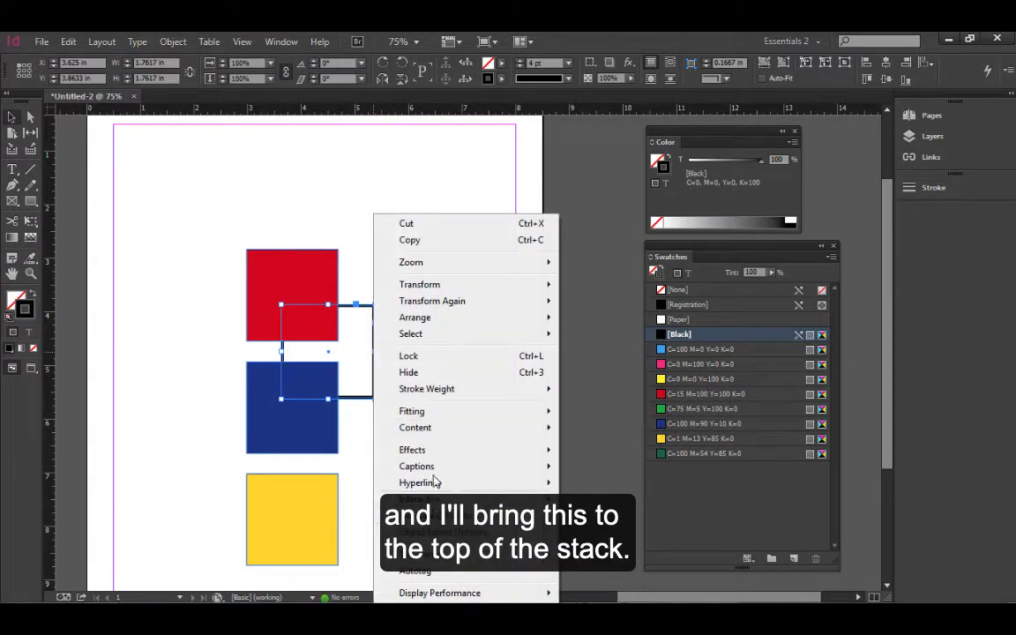
mouse_move(448, 323)
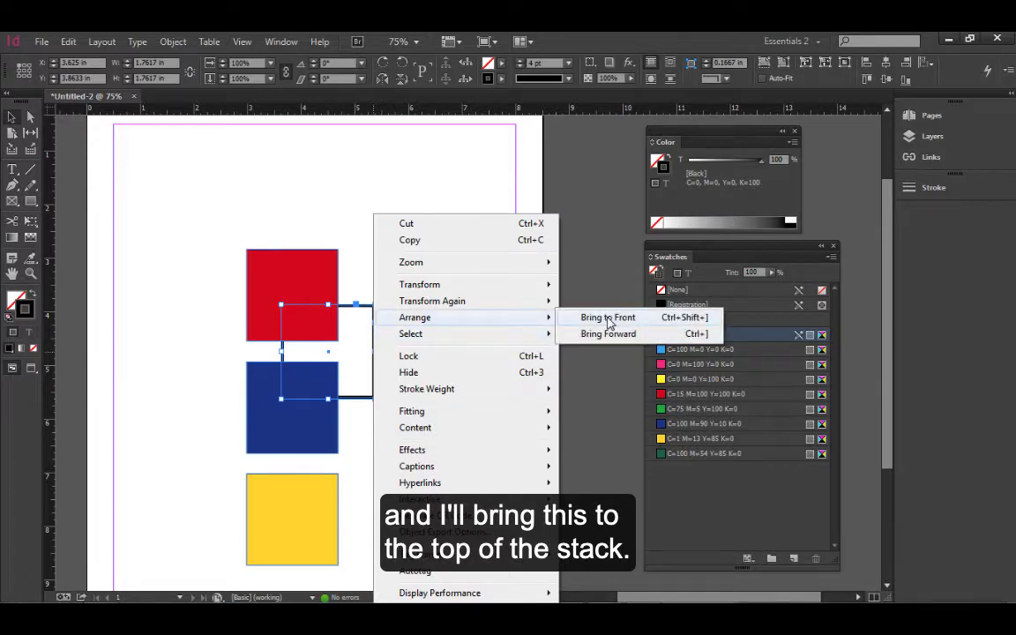
left_click(608, 317)
left_click(407, 310)
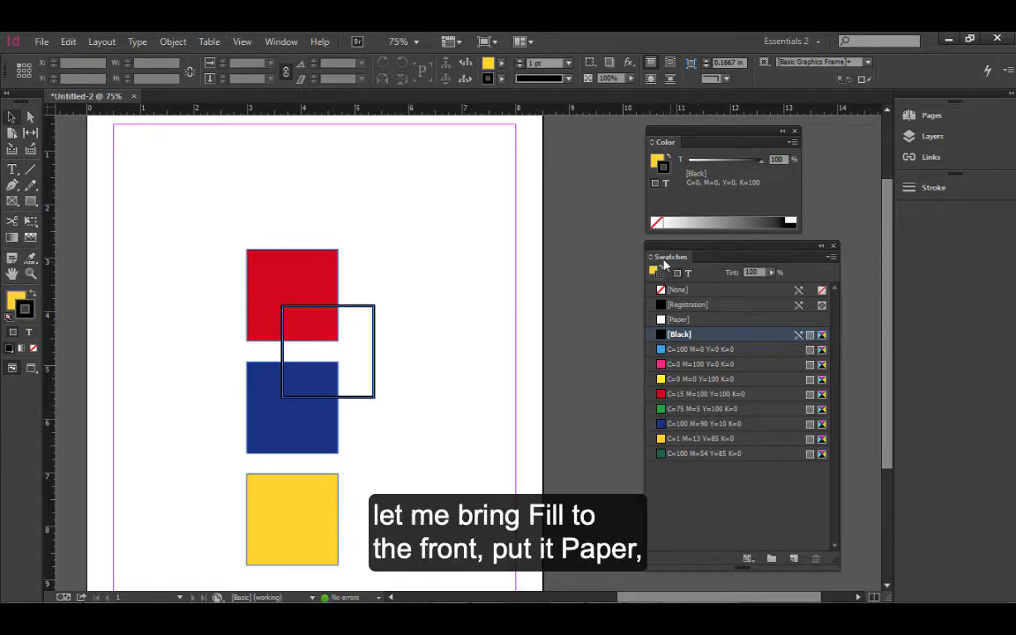
Make fill the active attribute and fill the overlapping outlined square with the [Paper] swatch
key("x")
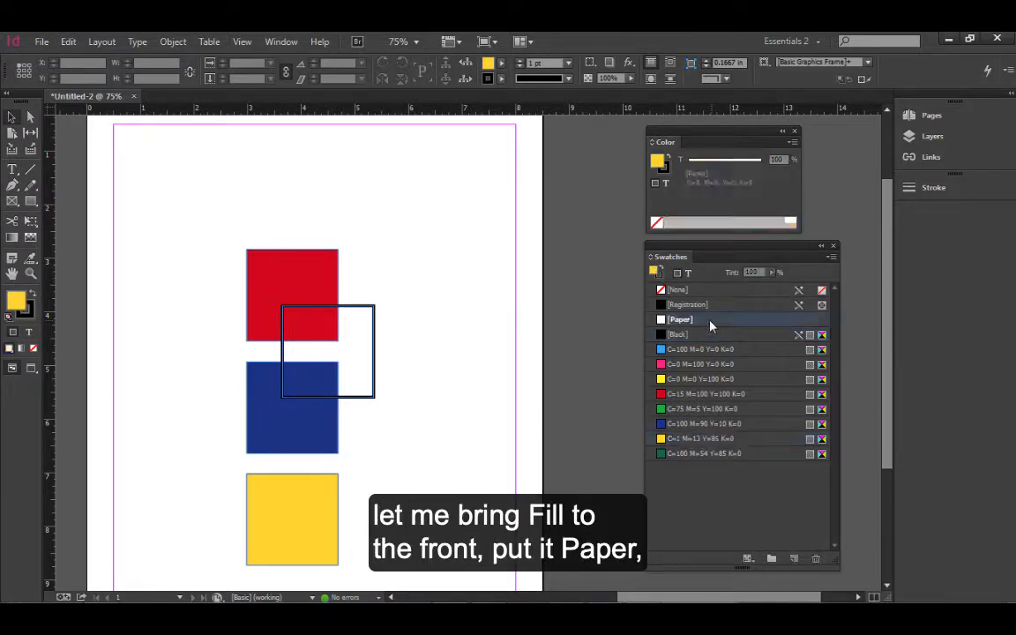
left_click(705, 320)
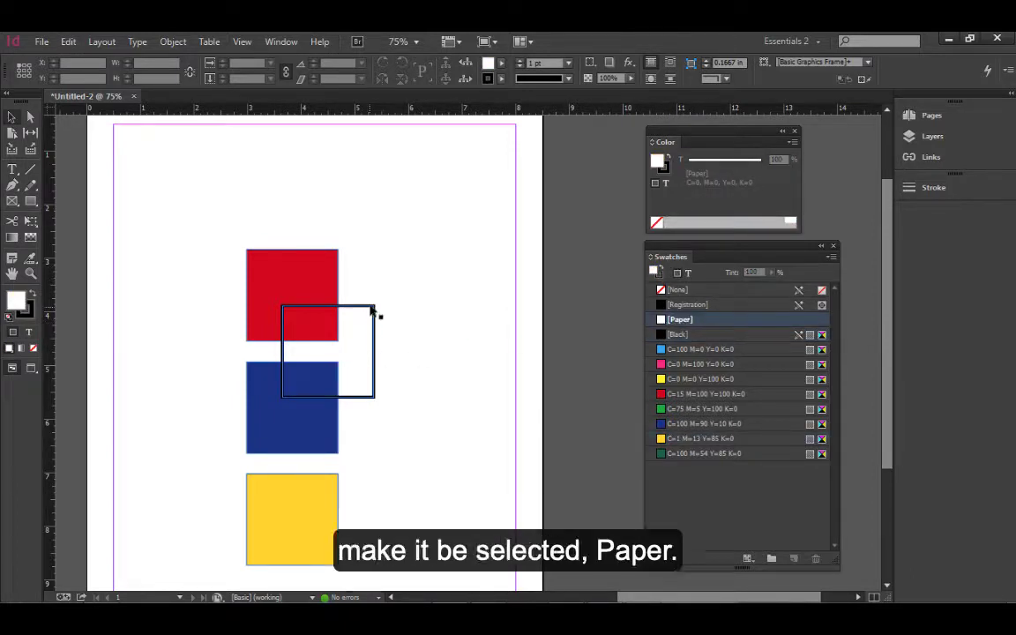
left_click(374, 317)
left_click(686, 322)
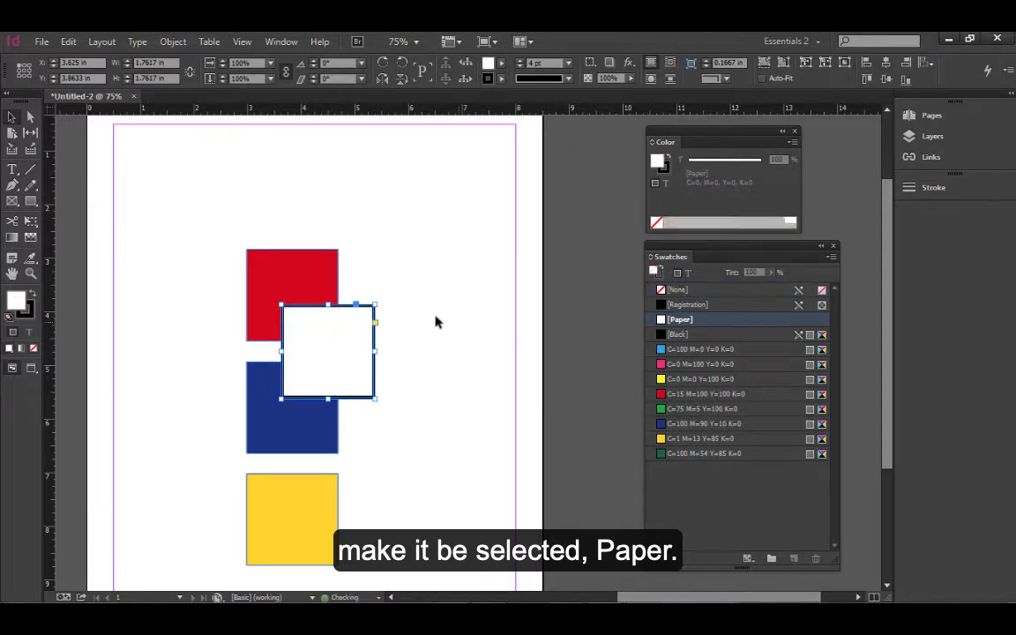
left_click(438, 320)
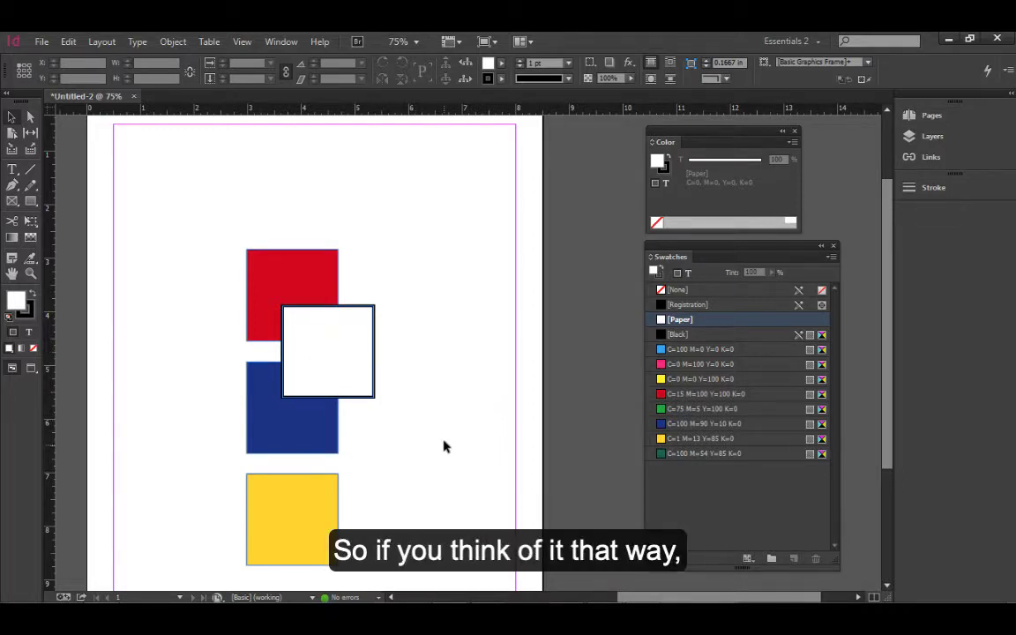
left_click(370, 346)
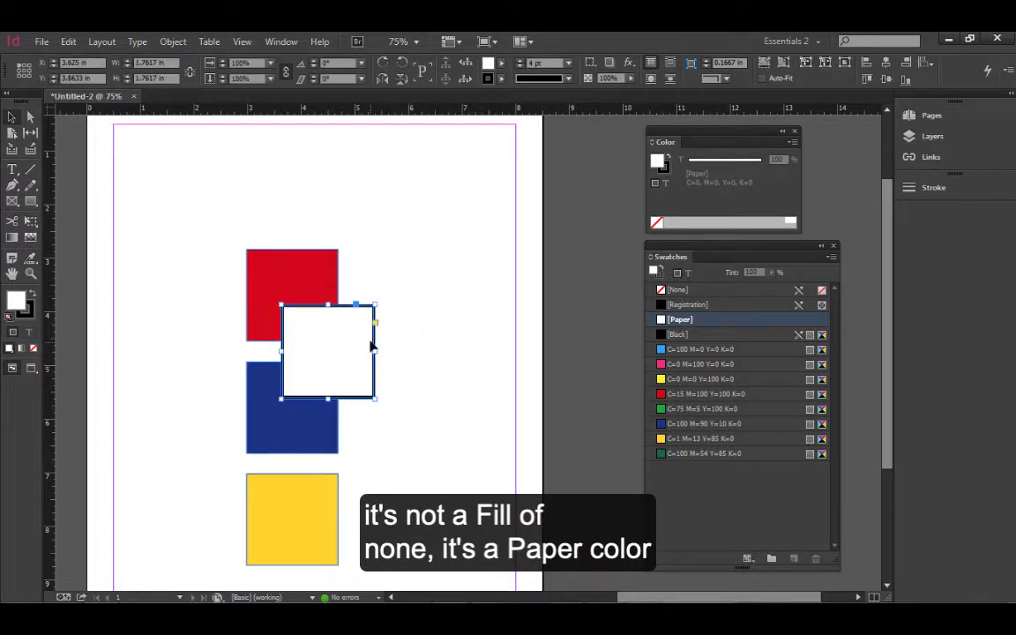
left_click(430, 345)
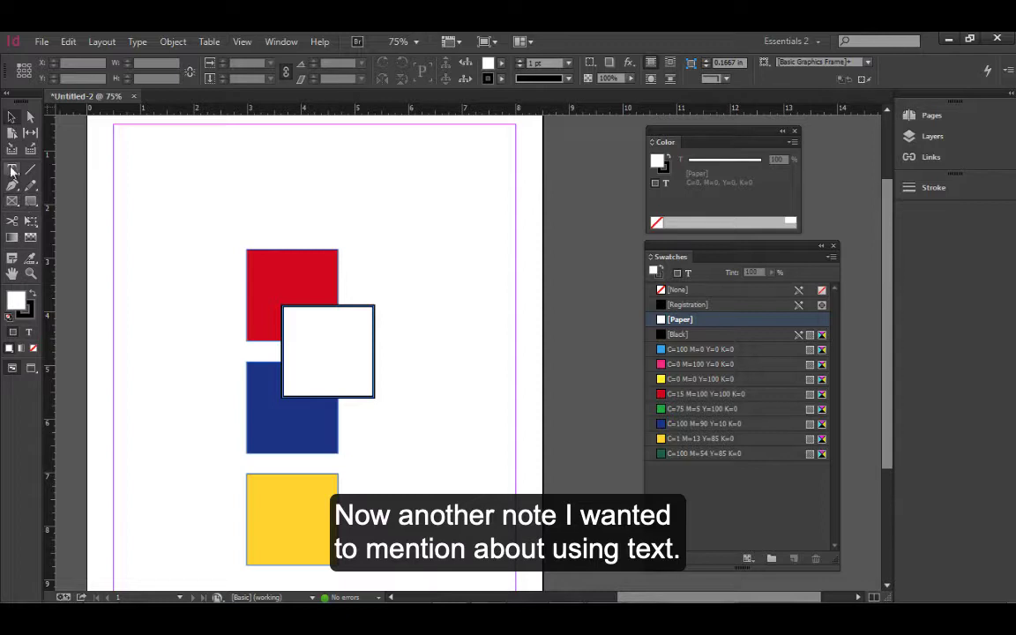
Create a text frame above the red square with the Type tool and enter MMDT in it
key("t")
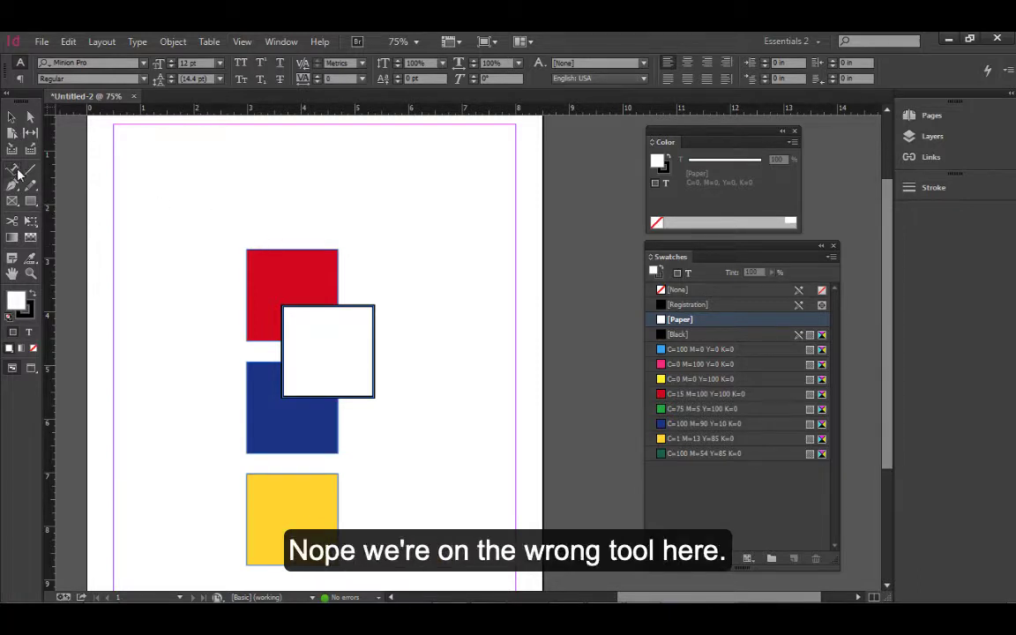
left_click_drag(12, 171, 50, 171)
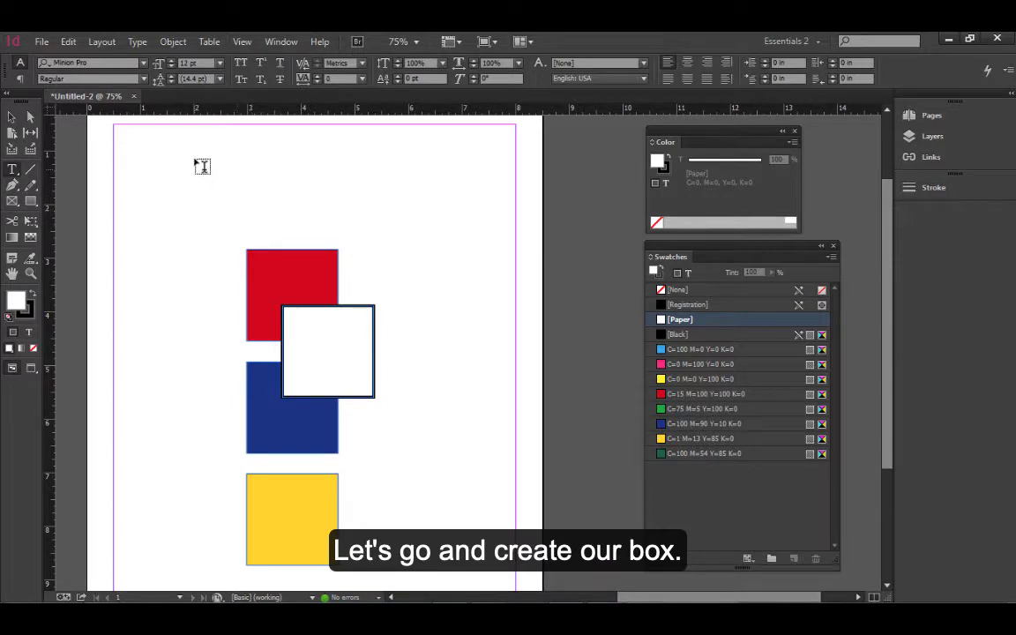
left_click_drag(194, 145, 414, 223)
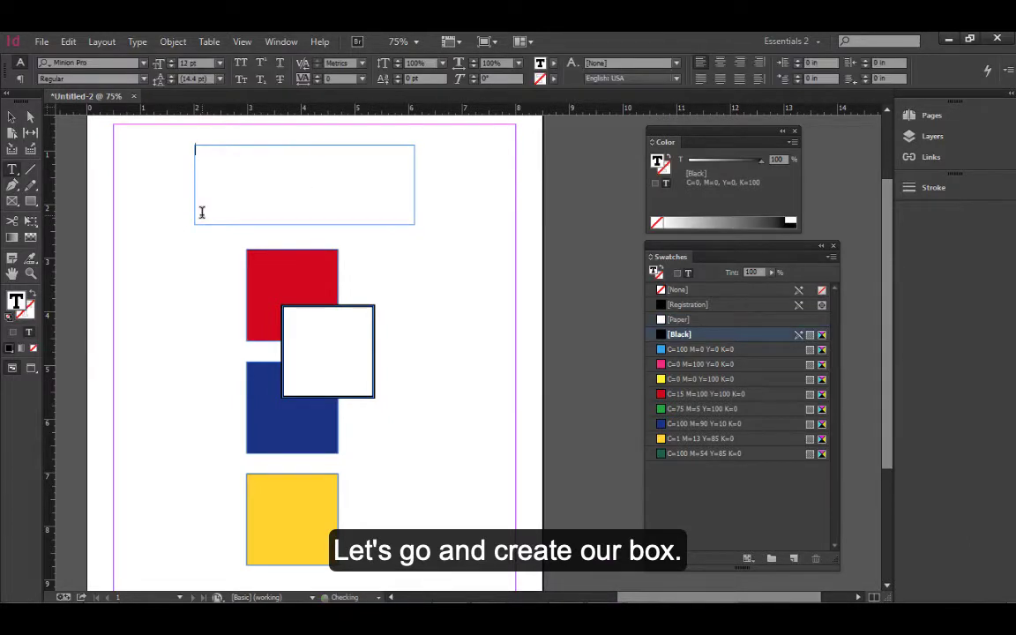
type("MMDT")
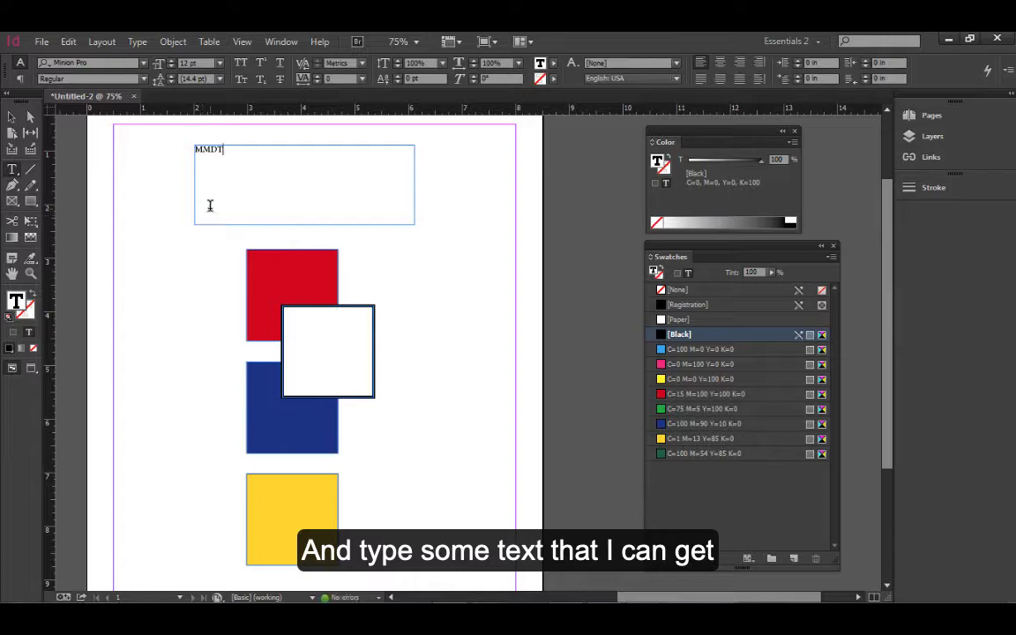
Set the MMDT text in Arial at a size of 100 pt
left_click_drag(226, 146, 155, 141)
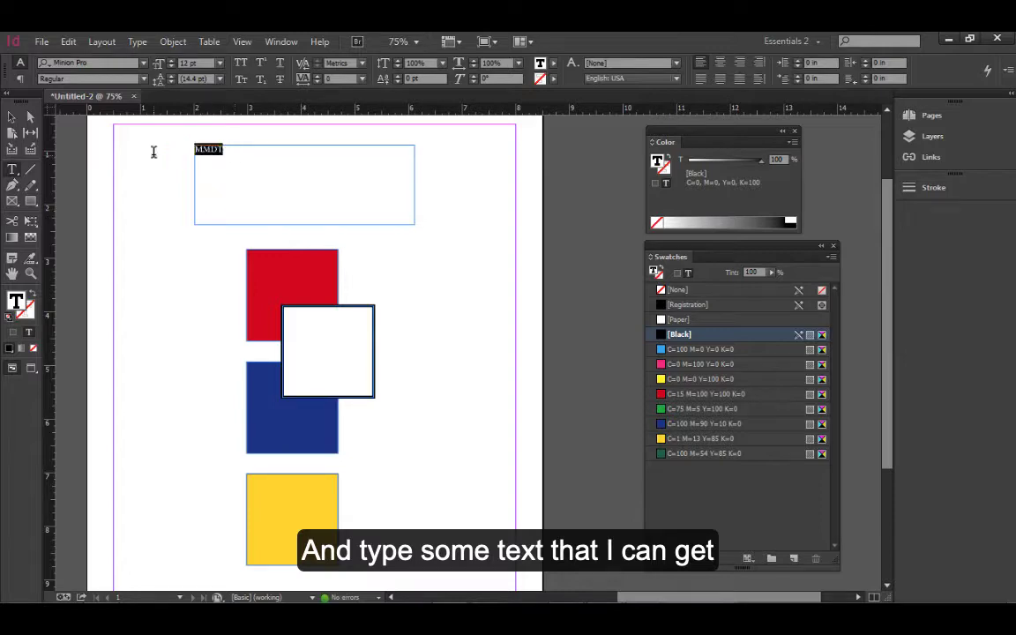
left_click(143, 63)
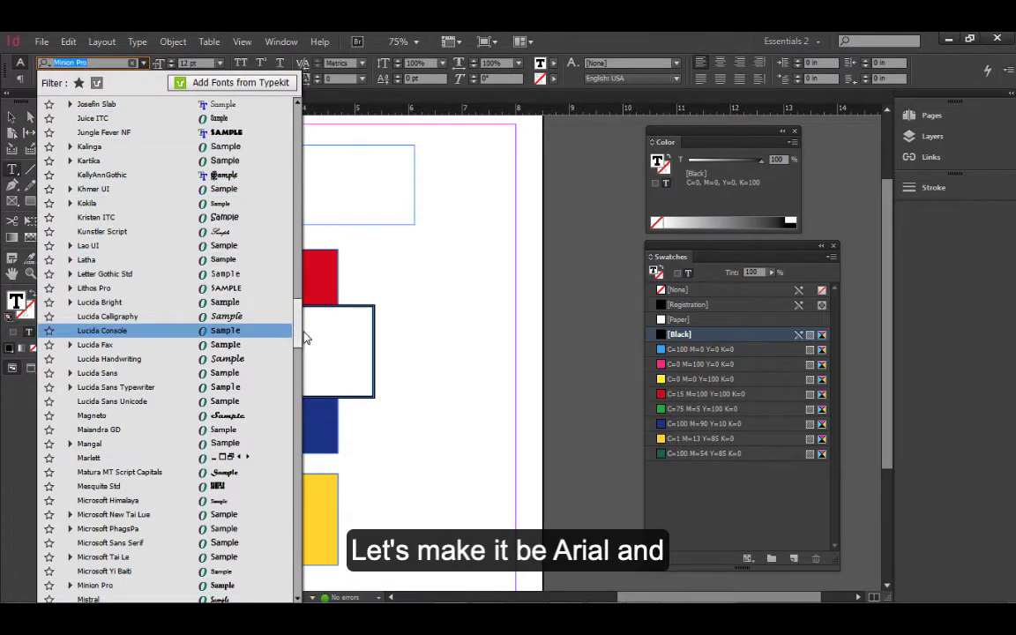
left_click_drag(298, 330, 298, 109)
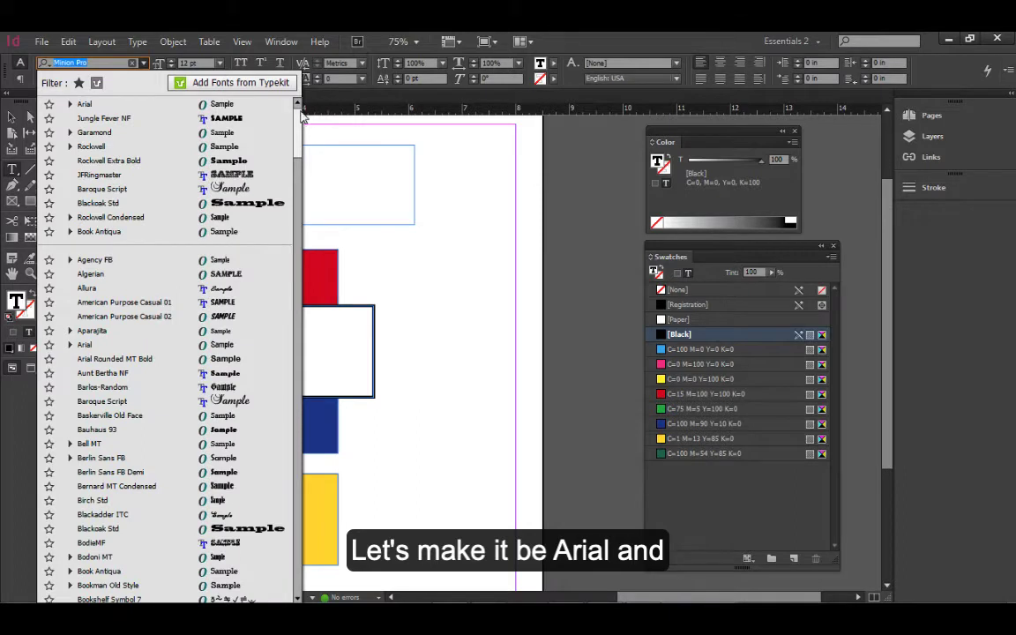
left_click(140, 106)
left_click(220, 68)
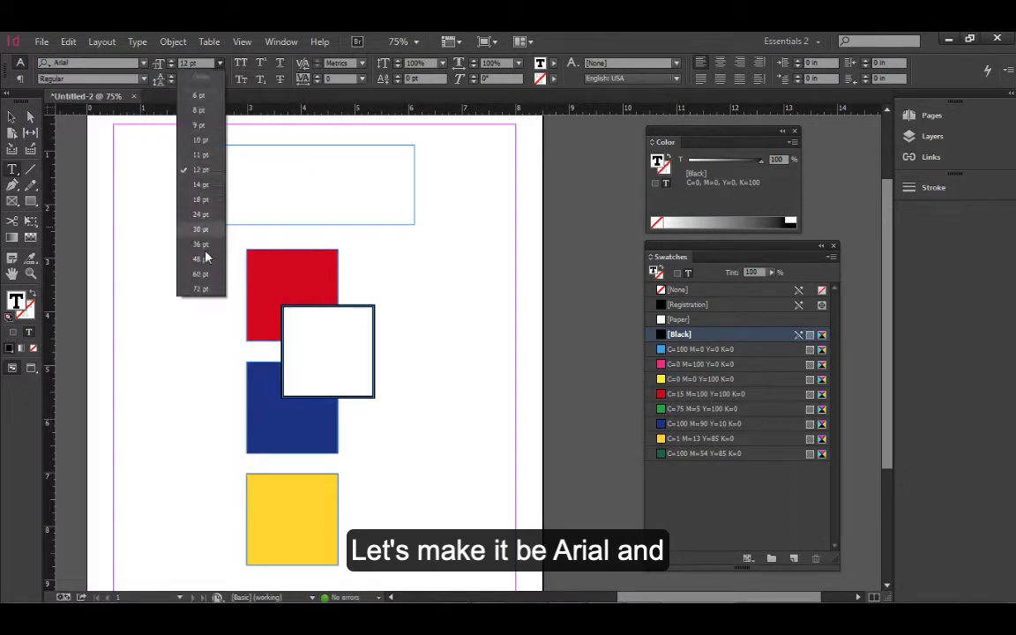
left_click(199, 290)
double_click(186, 64)
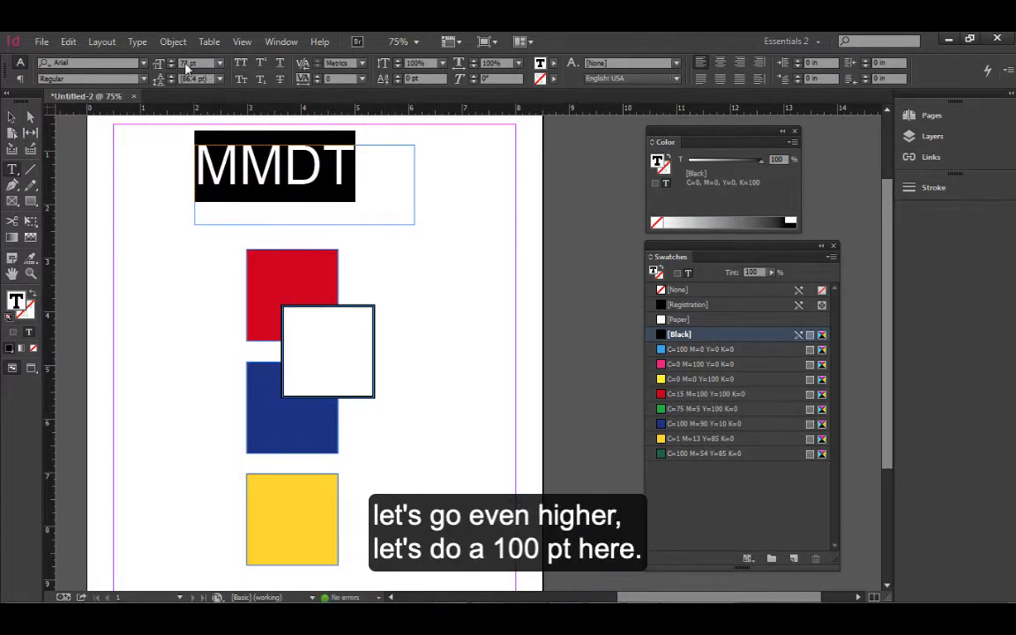
type("100")
key("Return")
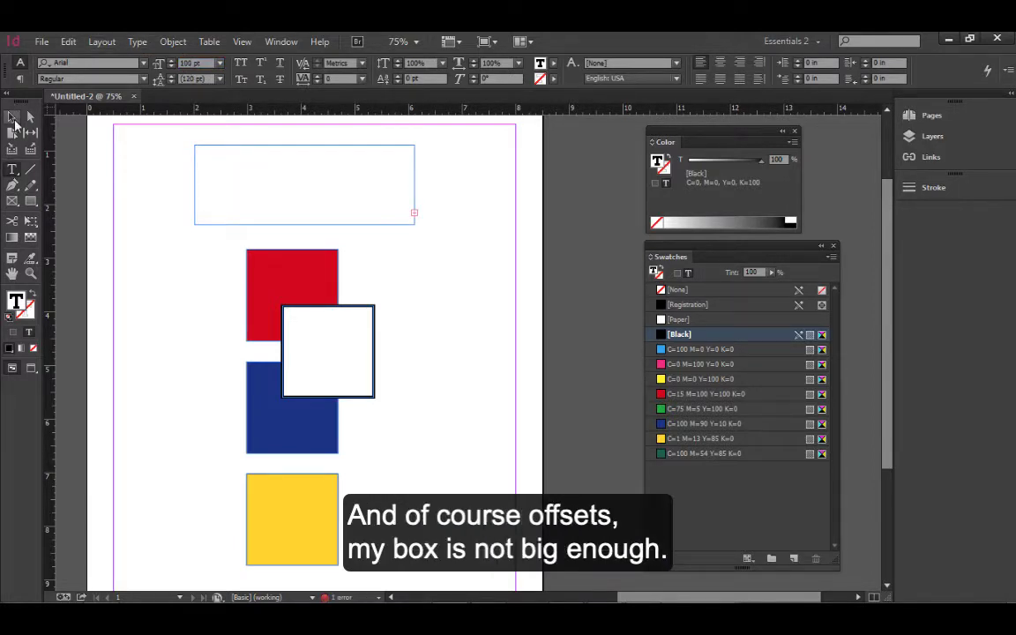
Resize the MMDT text frame to about 4.78 in wide and 1.72 in high so that the enlarged text fits
left_click(13, 118)
left_click_drag(415, 227, 450, 256)
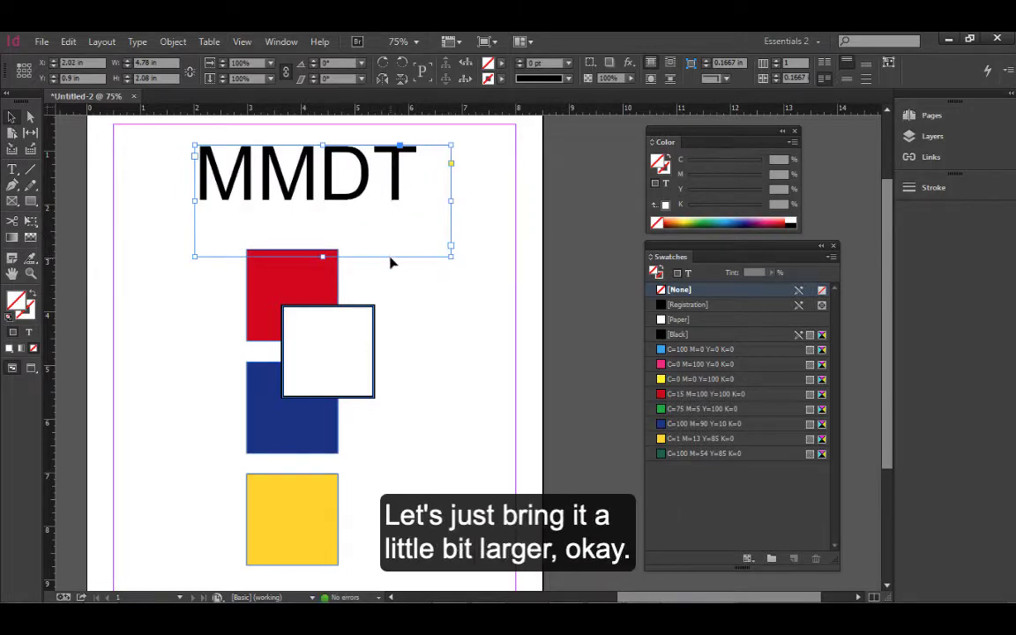
left_click_drag(324, 257, 323, 237)
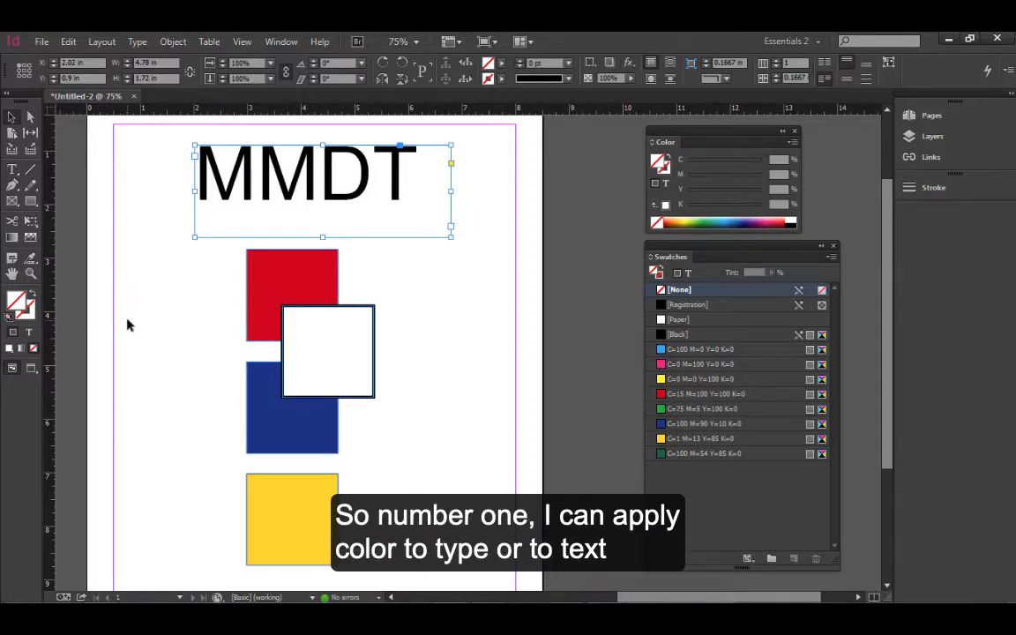
Select the MMDT text with the Type tool and fill it with the C=0 M=100 Y=0 K=0 swatch
left_click(12, 171)
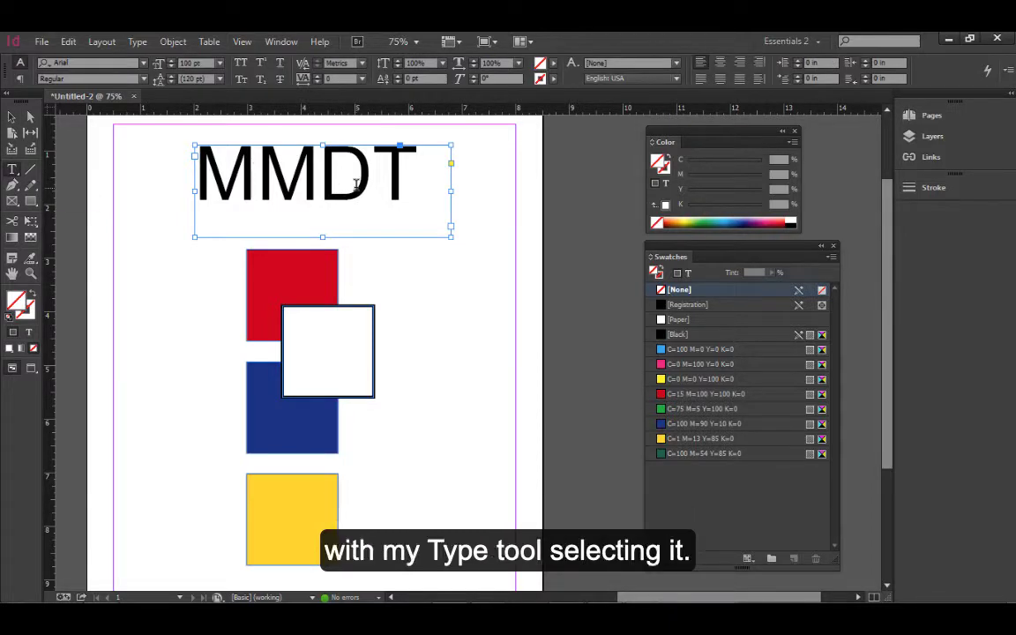
left_click(355, 183)
double_click(340, 192)
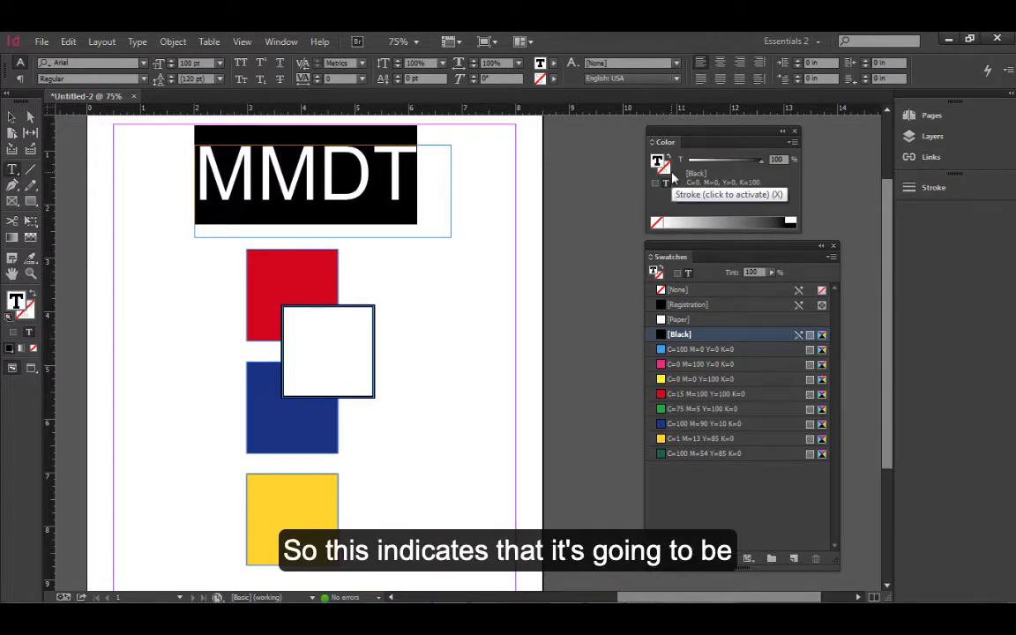
left_click(692, 363)
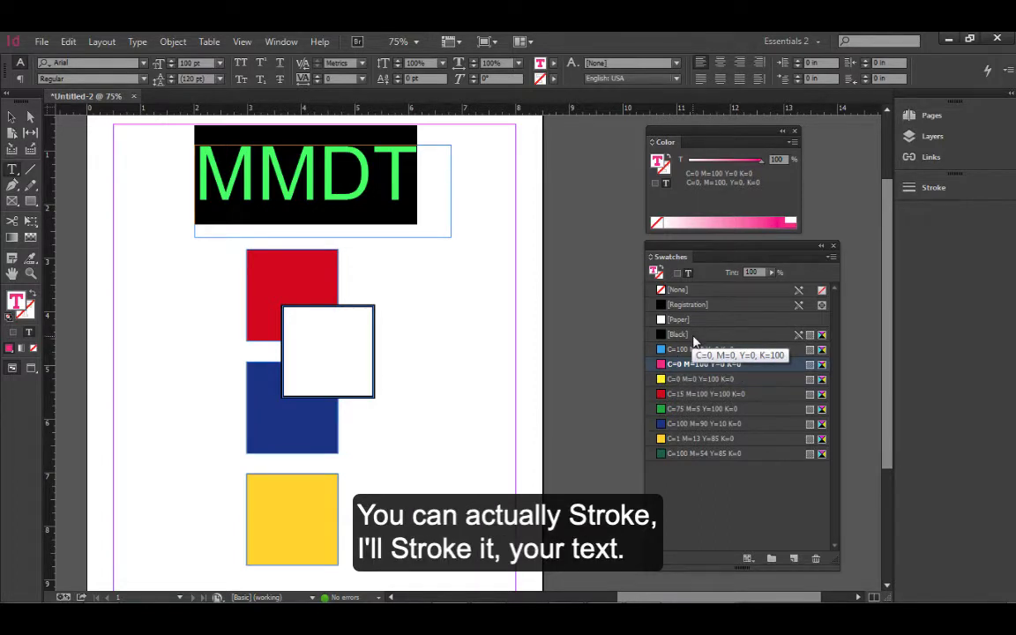
Give the selected MMDT text a [Black] stroke and deselect it
left_click(657, 273)
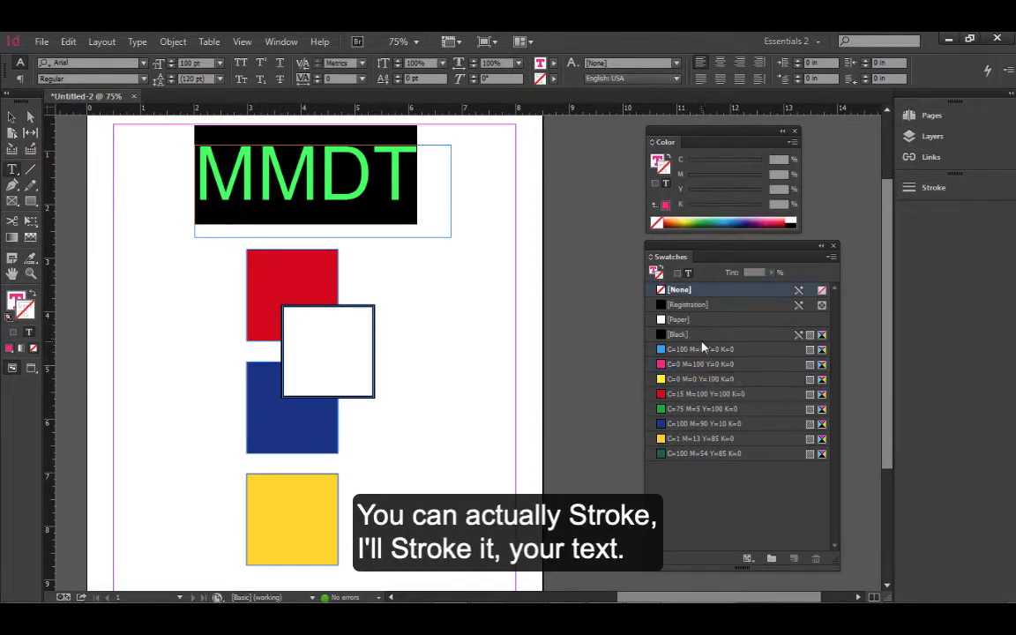
left_click(703, 339)
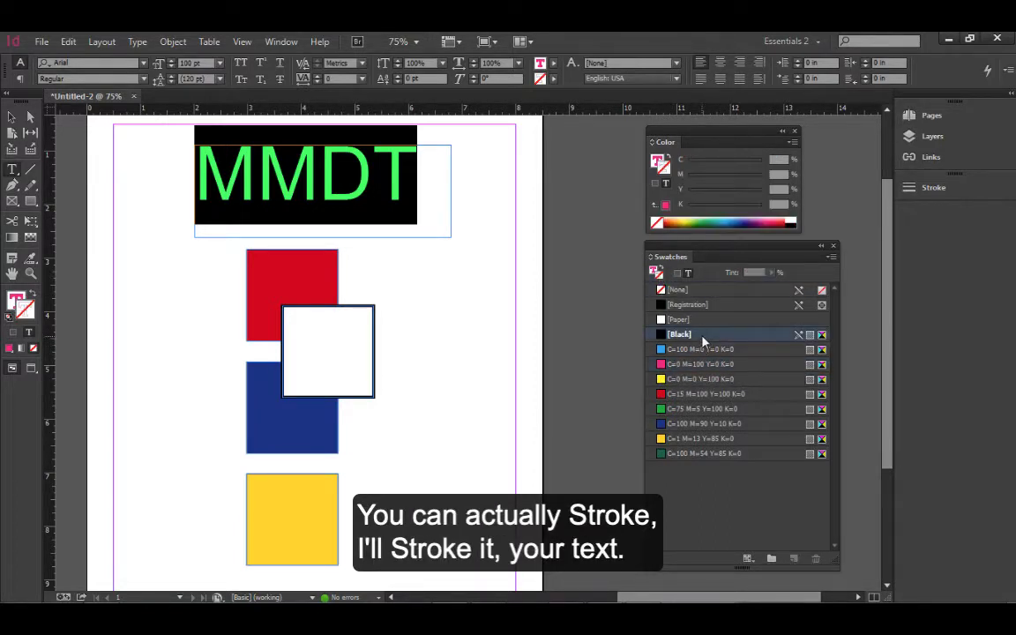
left_click(12, 116)
left_click(462, 270)
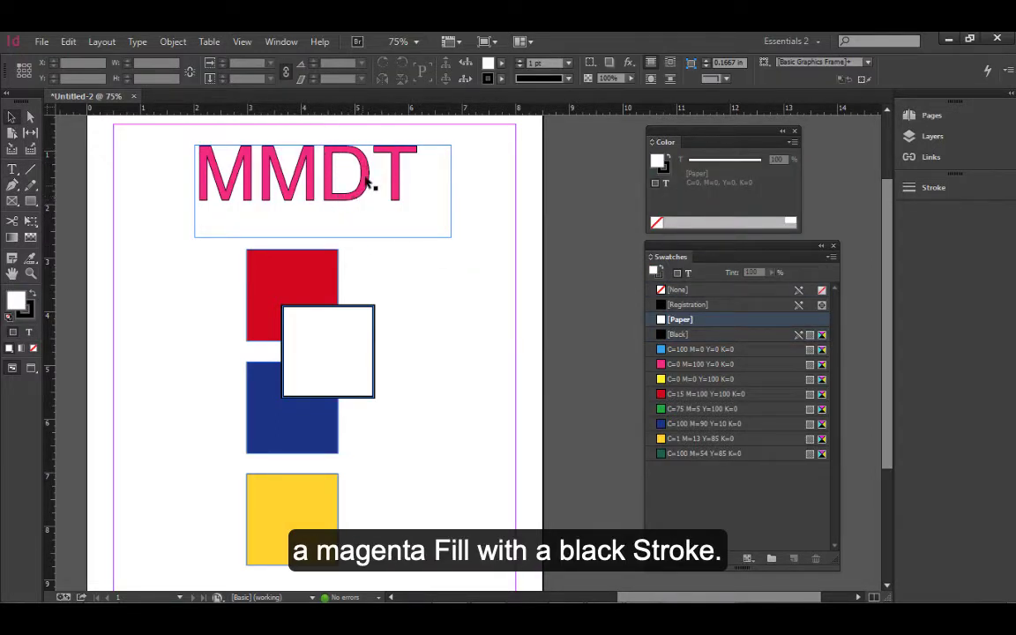
Move the MMDT text frame to about X 1.65 in, Y 0.84 in and align its text vertically to the frame's bottom
left_click(347, 210, "ctrl")
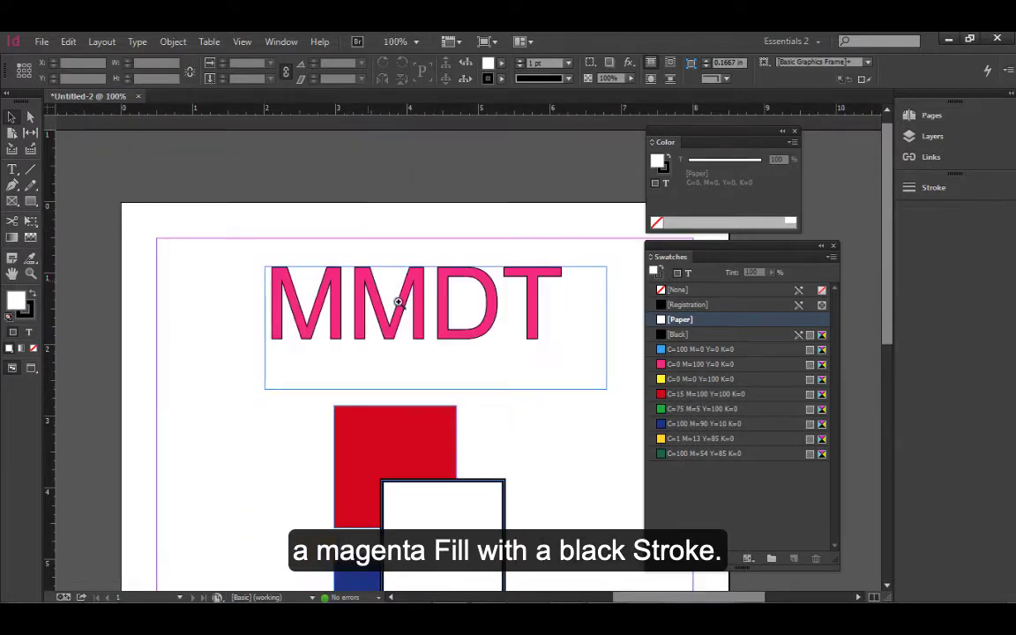
left_click(398, 302, "ctrl")
left_click_drag(435, 341, 358, 294)
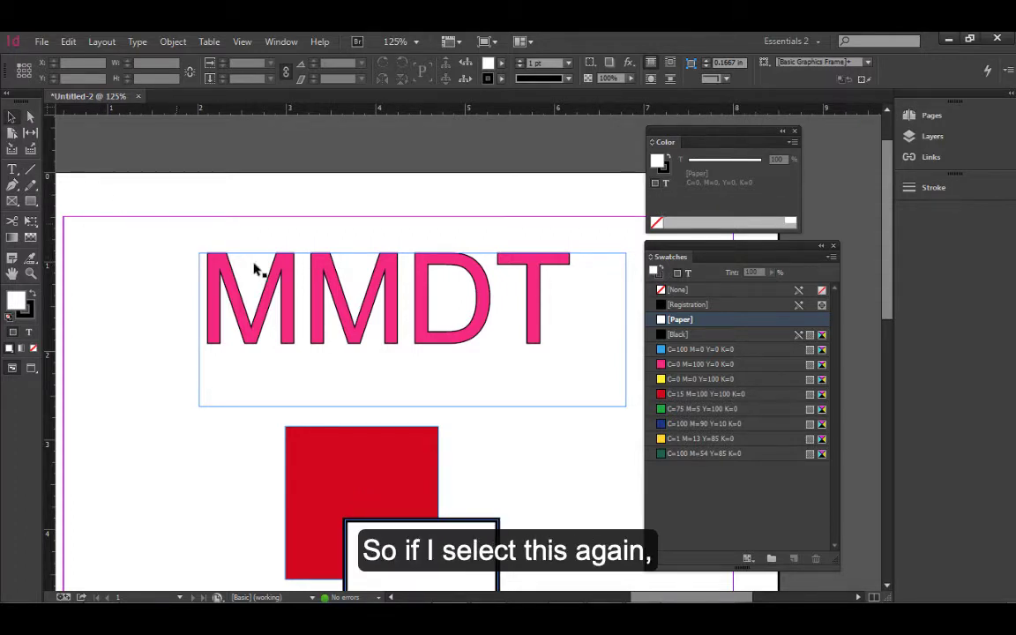
left_click(329, 265)
mouse_move(328, 265)
left_mouse_down()
mouse_move(301, 267)
mouse_move(313, 263)
left_mouse_up()
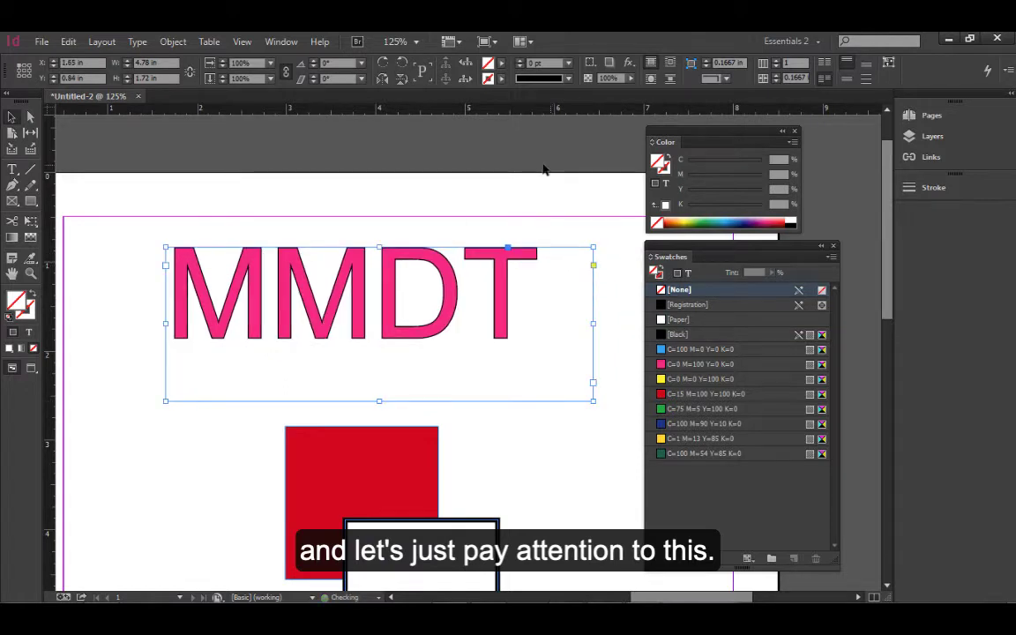
left_click(844, 80)
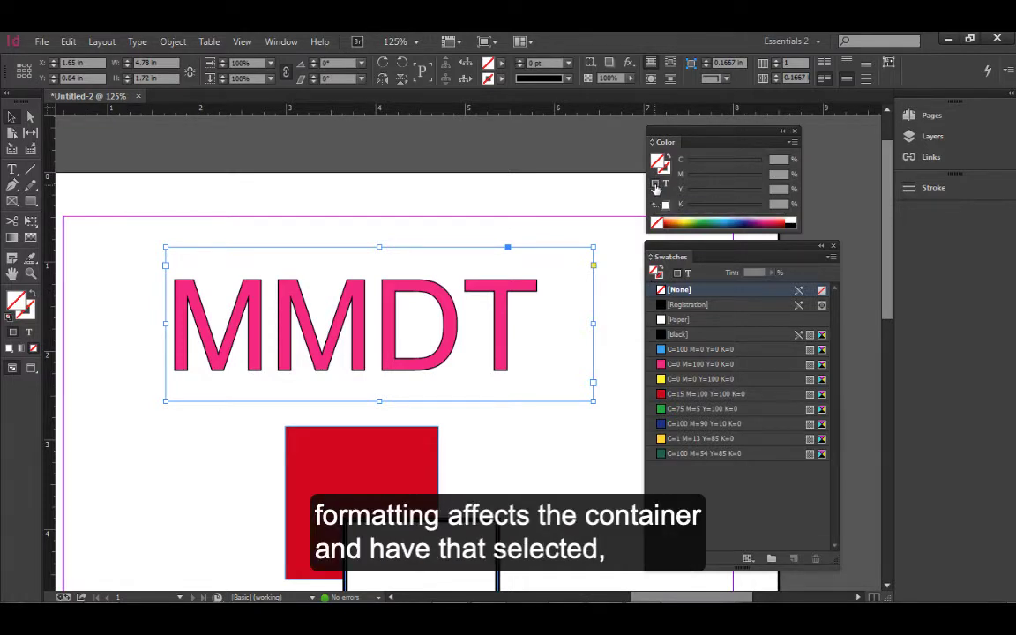
Fill the MMDT frame container with the C=0 M=0 Y=100 K=0 swatch and give it a 5 pt [Black] stroke
left_click(697, 381)
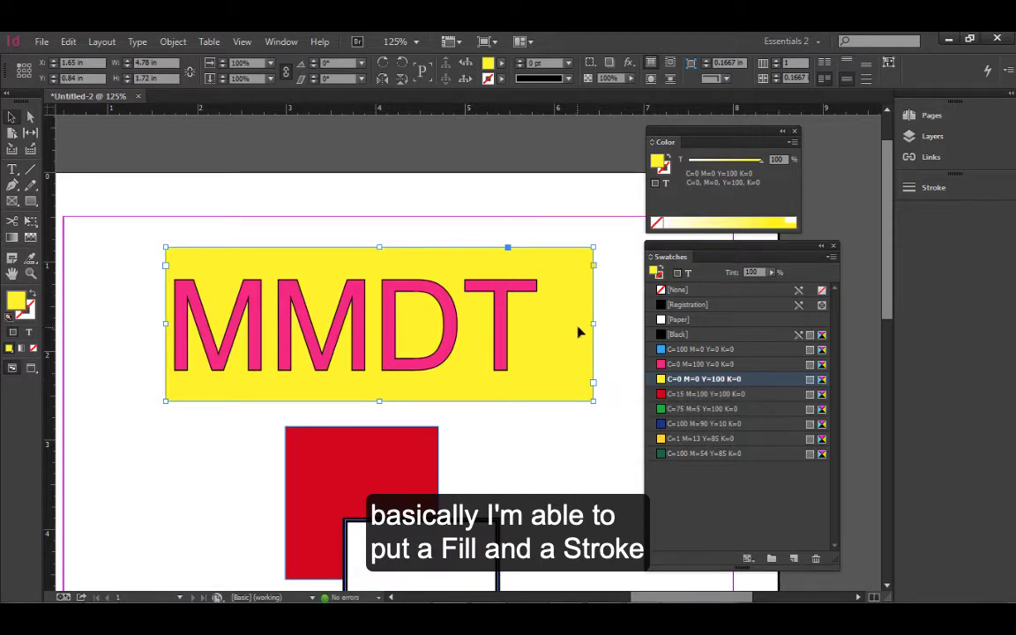
left_click(666, 169)
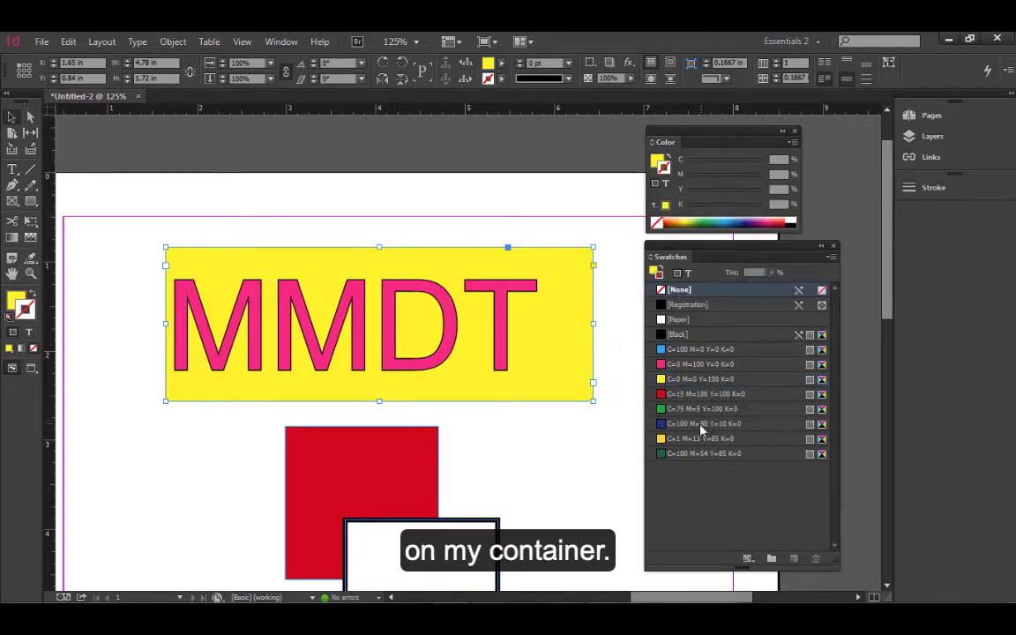
left_click(697, 394)
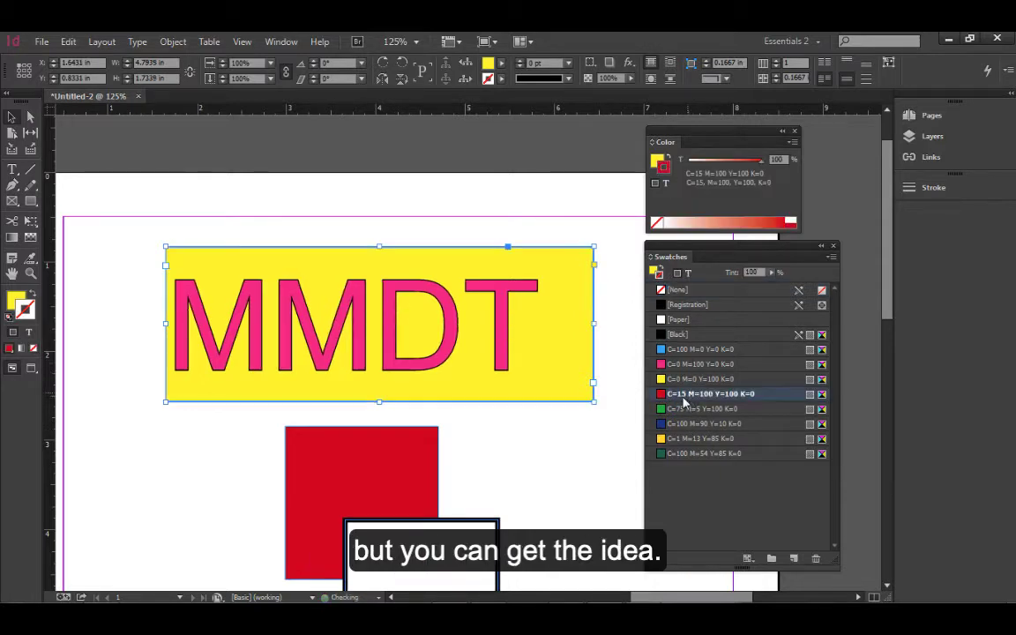
left_click(684, 334)
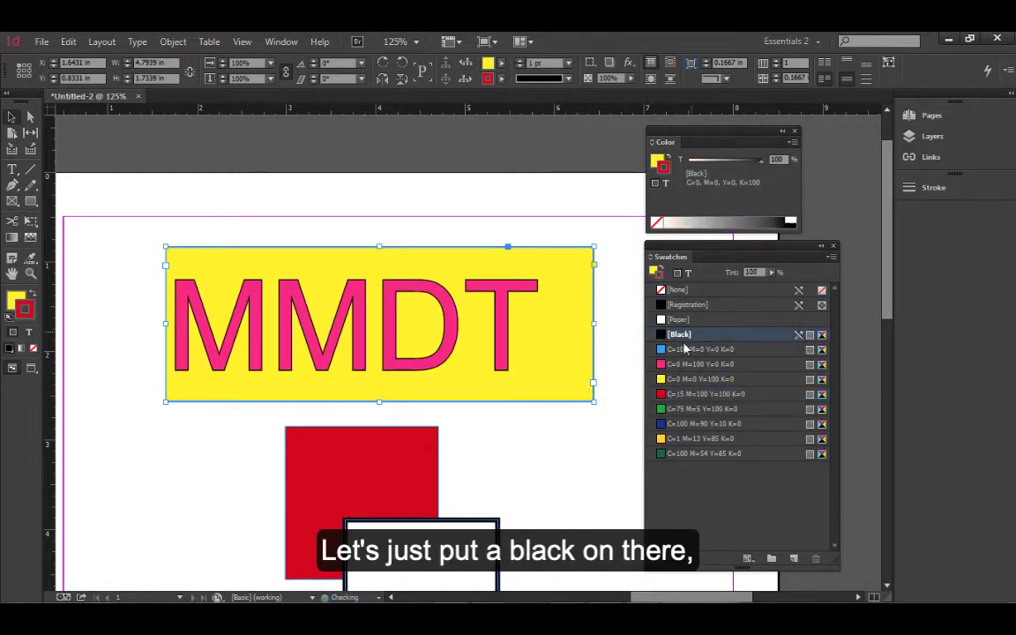
left_click(519, 64)
left_click(520, 63)
left_click(519, 63)
left_click(520, 63)
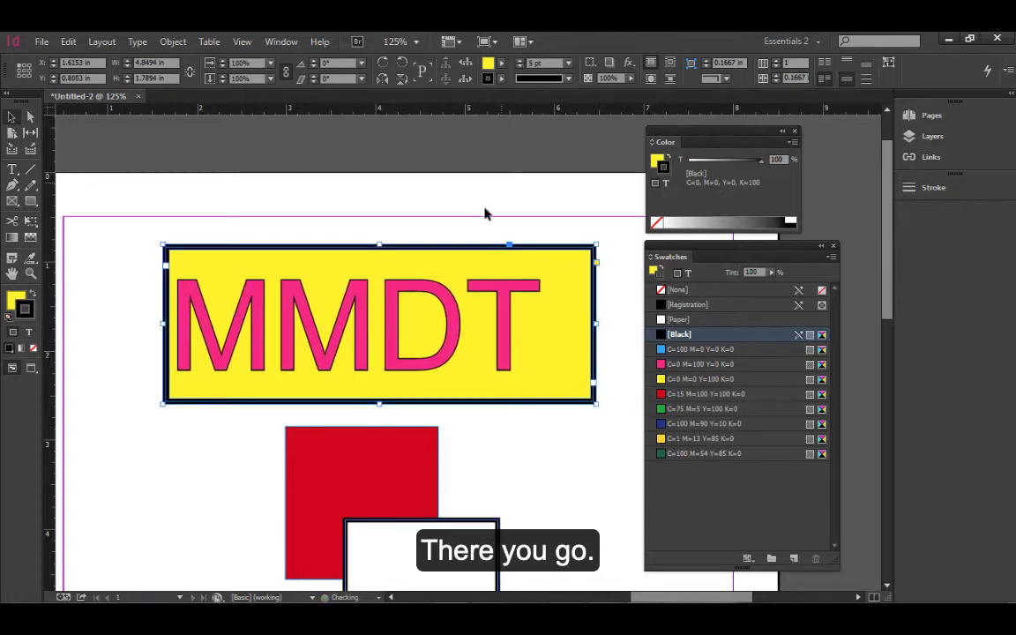
Make color formatting affect the frame's text, try the C=75 M=5 Y=100 K=0 swatch on the text stroke, and return it to [Black]
left_click(666, 185)
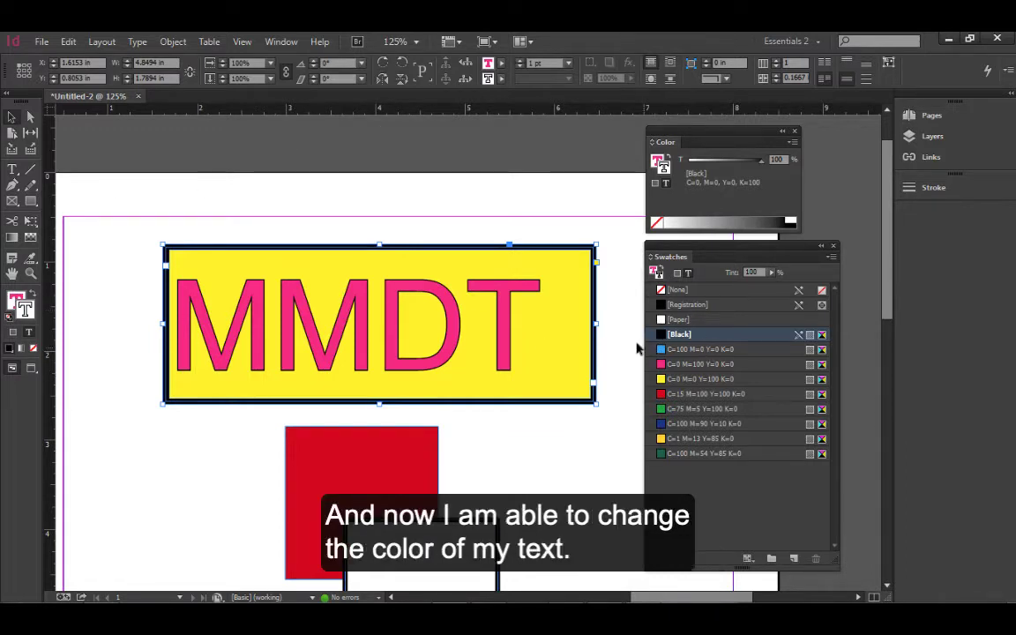
left_click(697, 409)
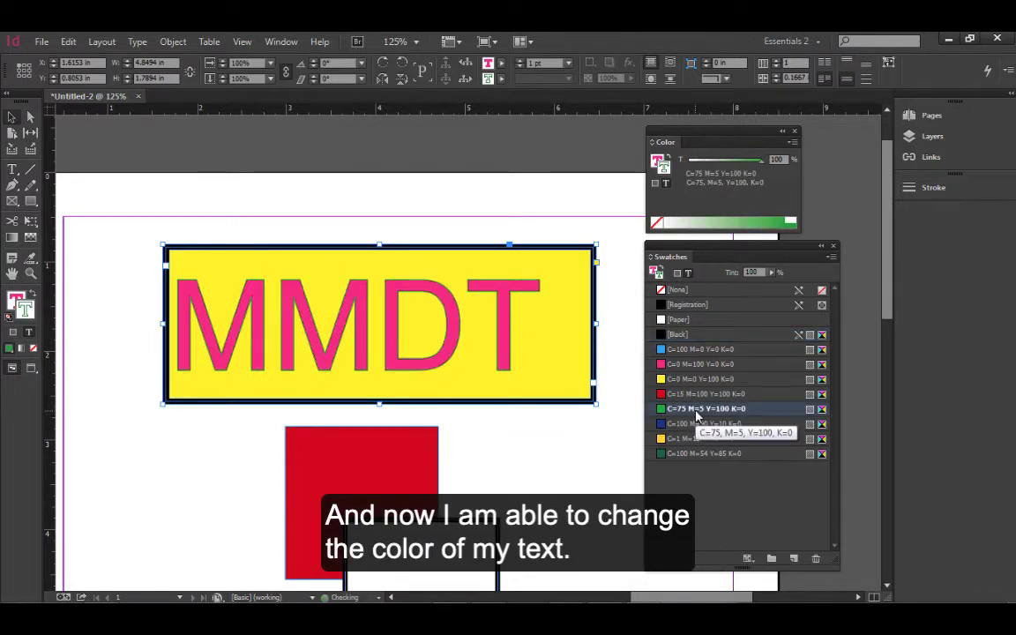
left_click(677, 334)
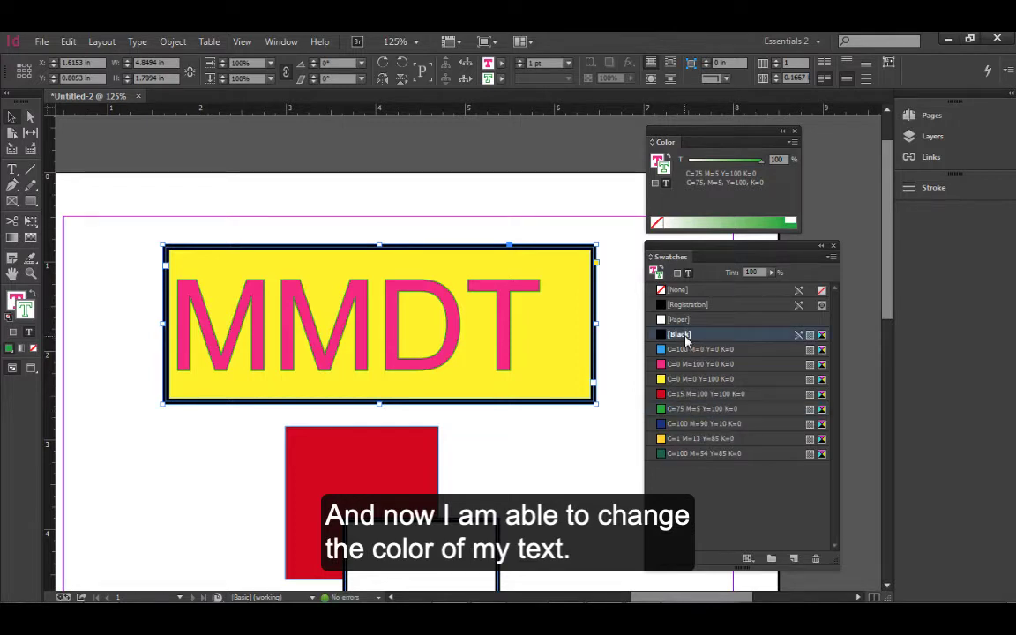
Make fill active and try C=75 M=5 Y=100 K=0 on the text before filling it with the C=100 M=90 Y=10 K=0 swatch
left_click(655, 160)
left_click(686, 409)
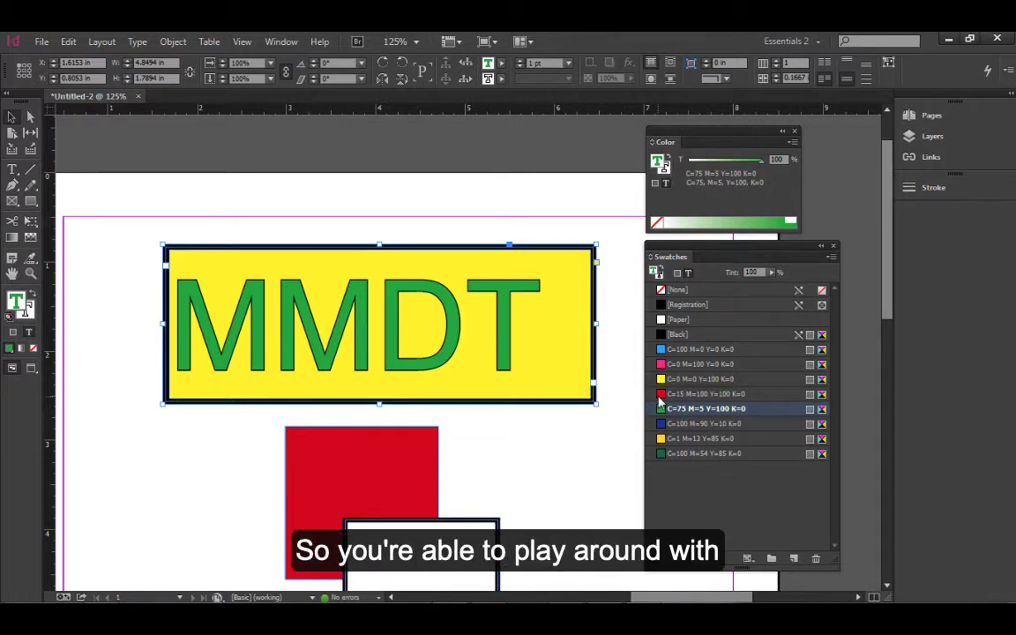
left_click(679, 424)
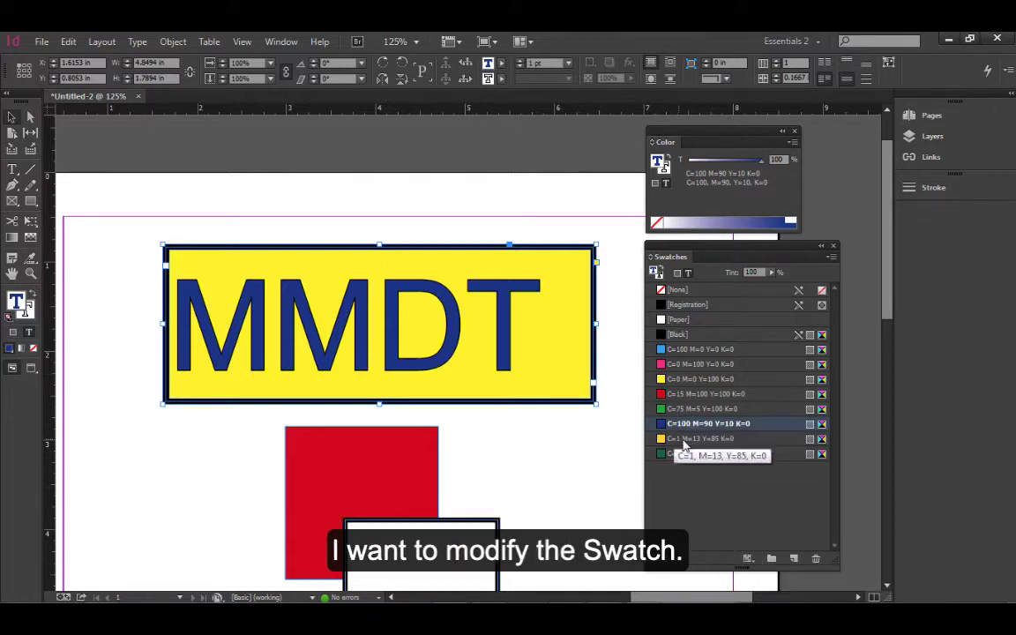
Select the blue square below the red one, switch its stroke color to CMYK, and mix C=66 M=63 Y=0 K=0
left_click(596, 234)
scroll(519, 378, "down", 5)
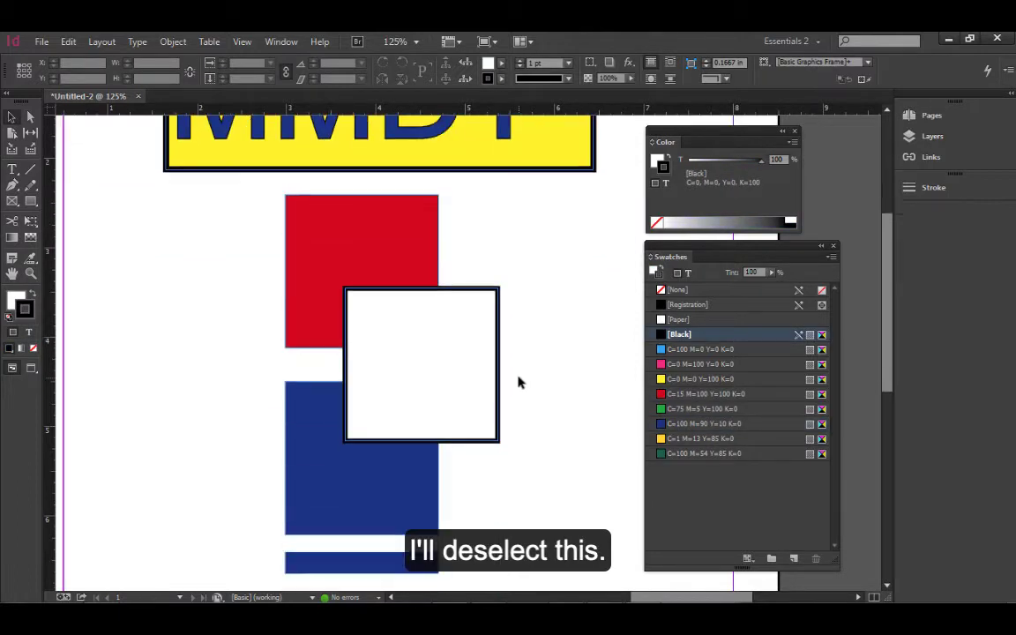
left_click(359, 519)
left_click(793, 142)
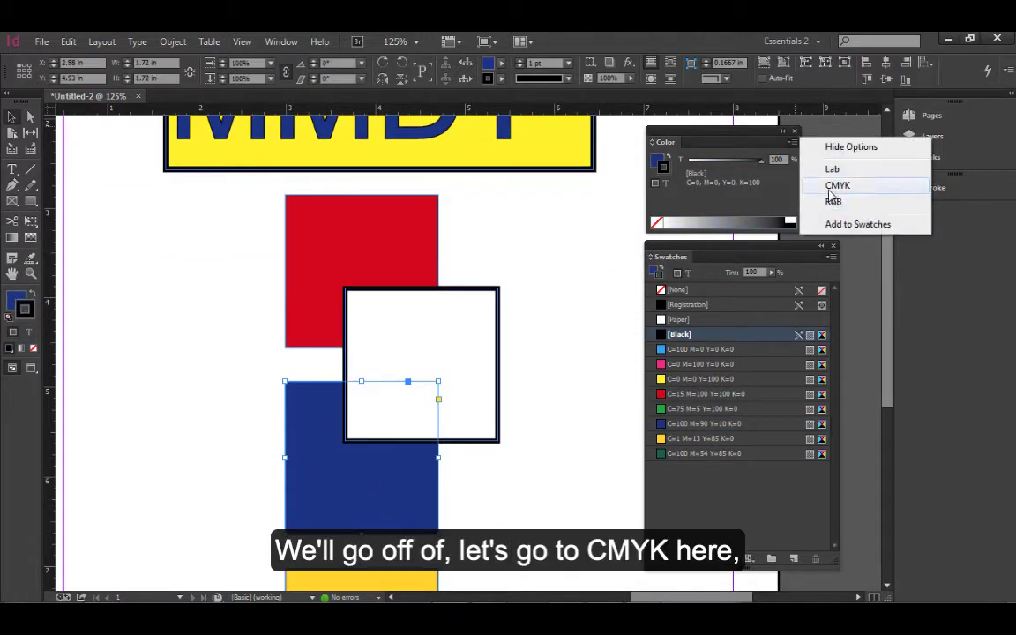
left_click(830, 191)
left_click_drag(754, 176, 688, 216)
left_click(734, 176)
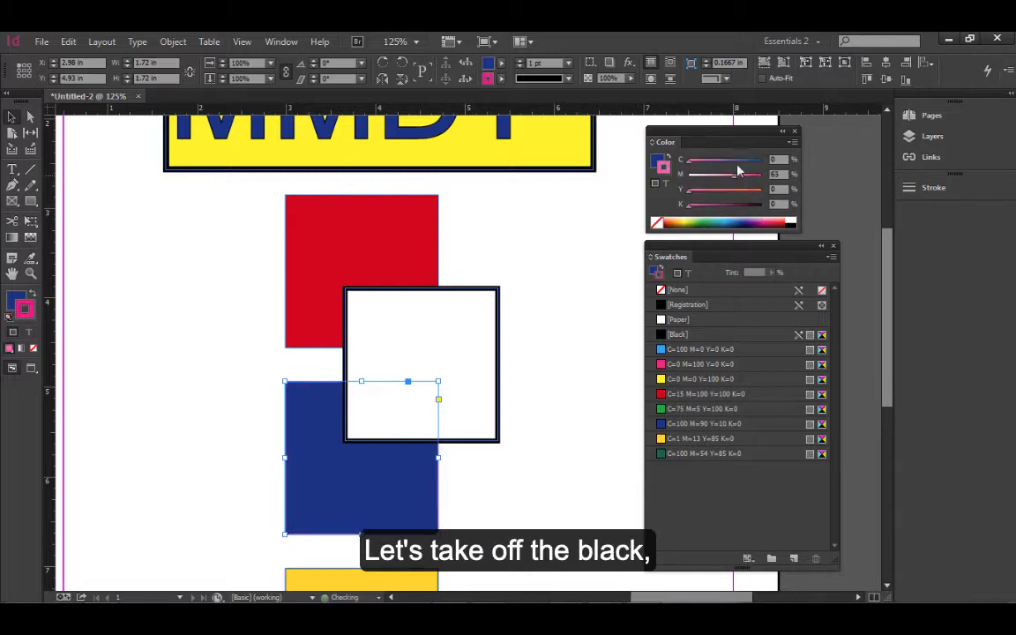
left_click(736, 159)
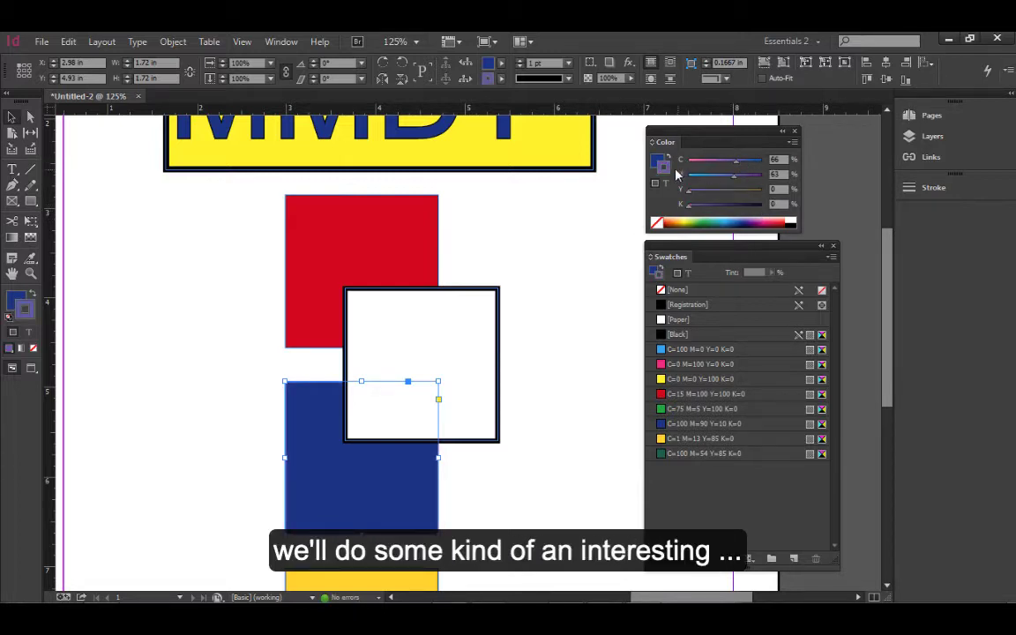
Make the blue square's fill active in CMYK, reduce cyan to 46%, and add the mixed color to the swatches
key("x")
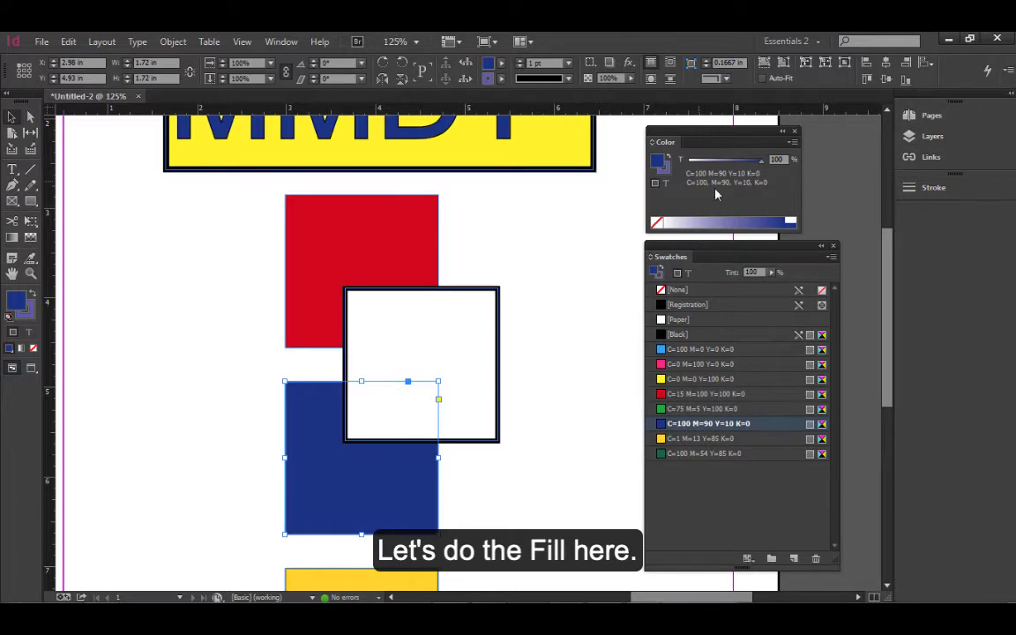
left_click(792, 142)
left_click(835, 188)
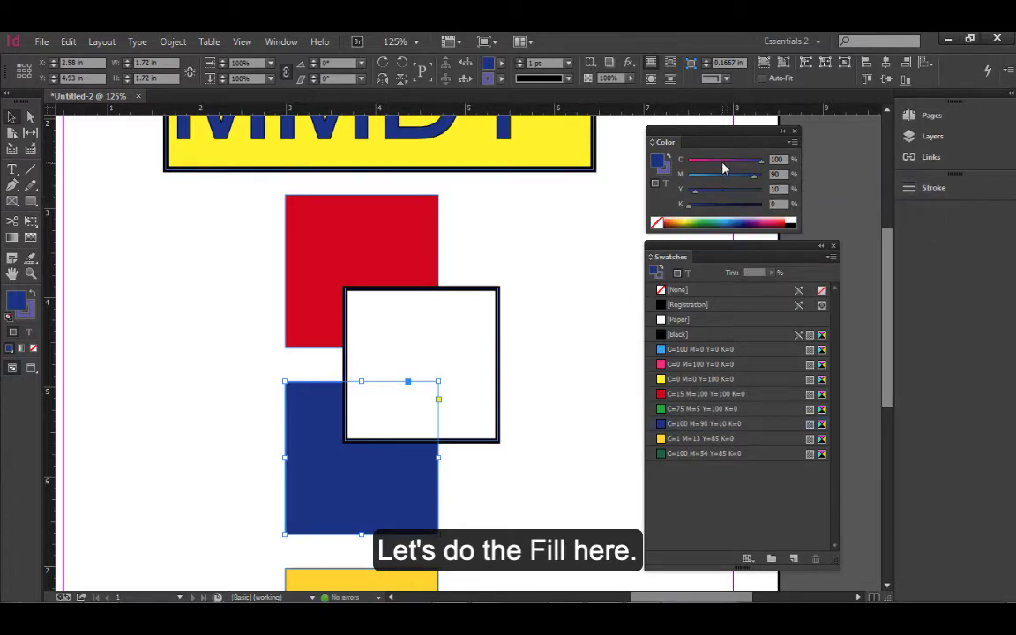
left_click(722, 162)
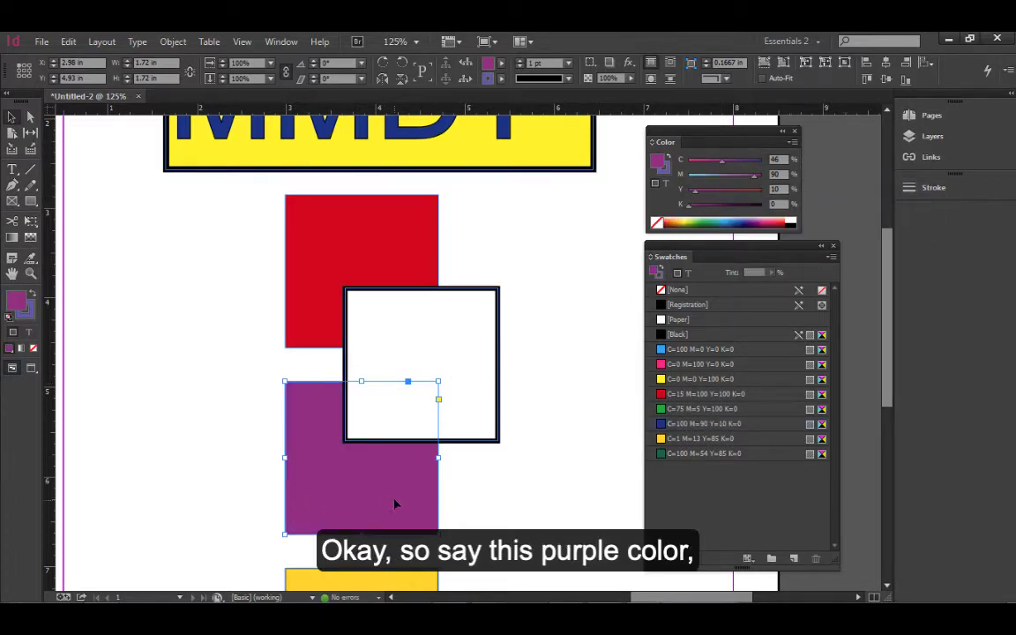
left_click_drag(657, 162, 723, 518)
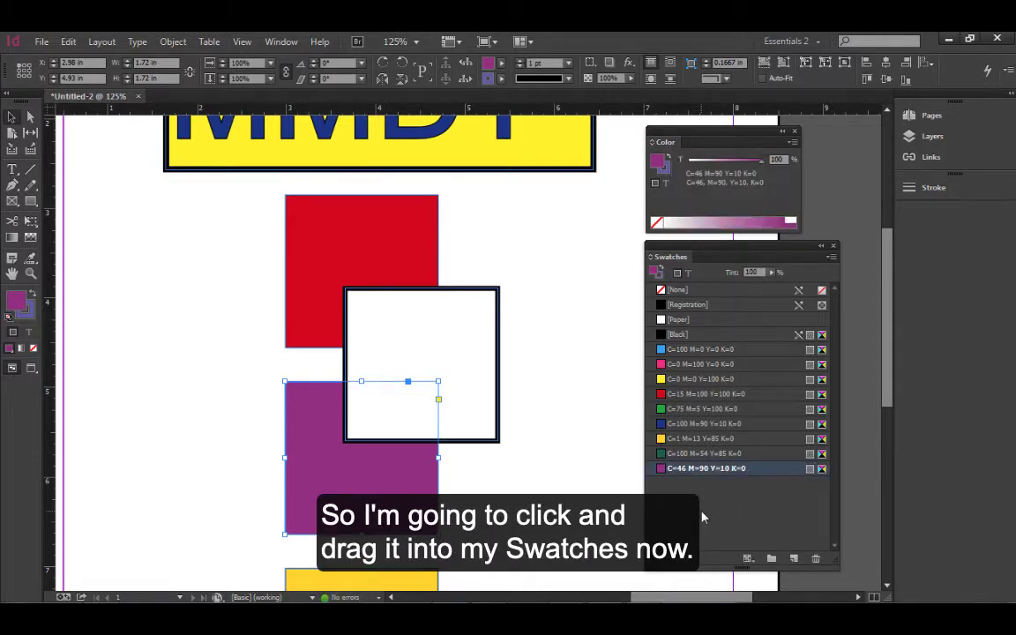
With nothing selected, edit the purple swatch to Cyan 16, Magenta 46, Yellow 86, Black 0, keeping Name with Color Value on
left_click(462, 474)
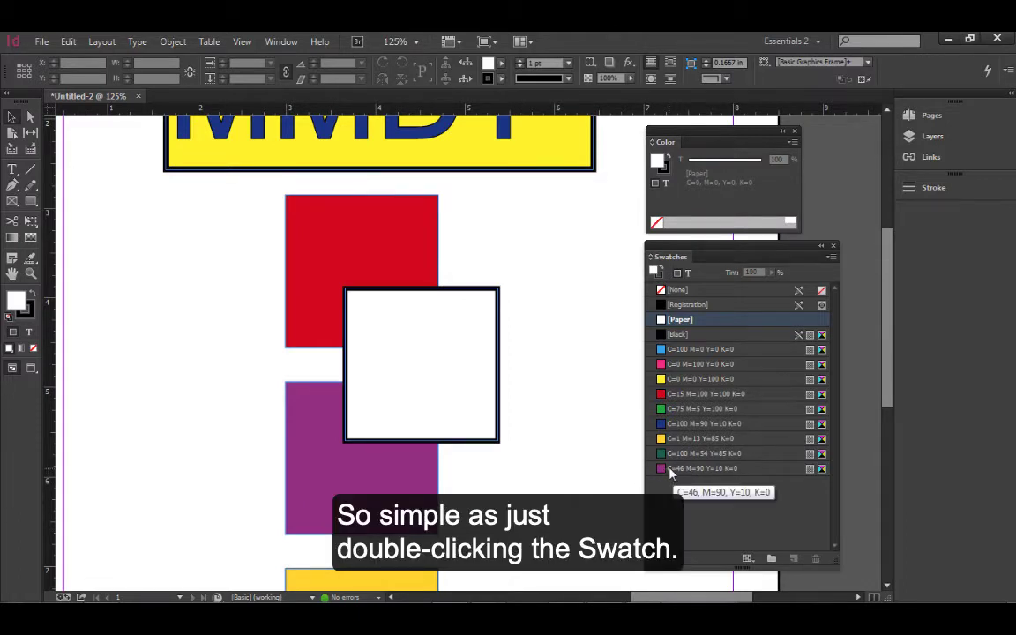
double_click(673, 471)
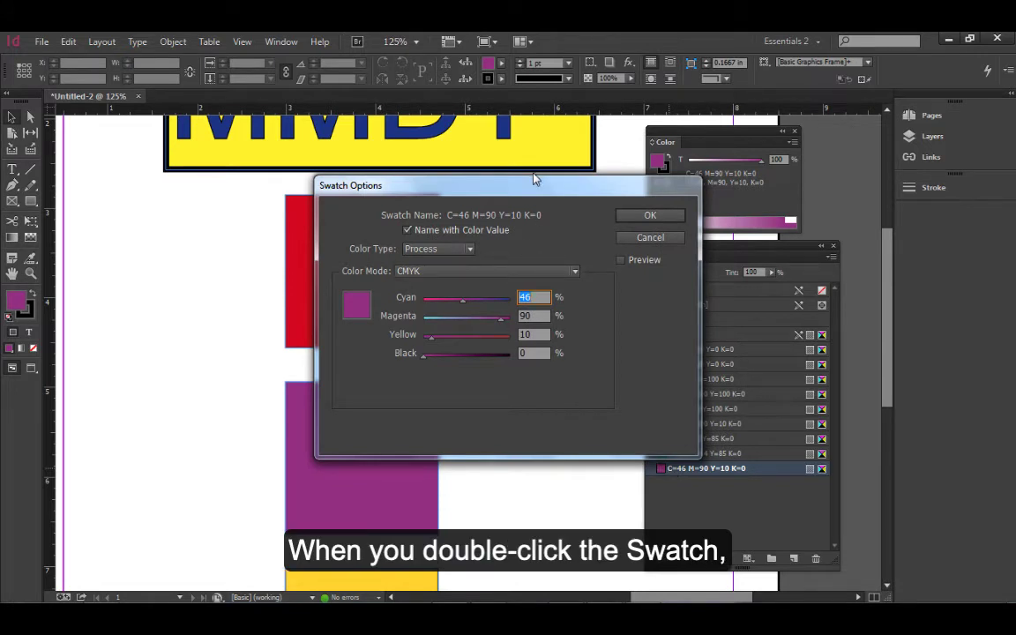
left_click_drag(537, 181, 407, 184)
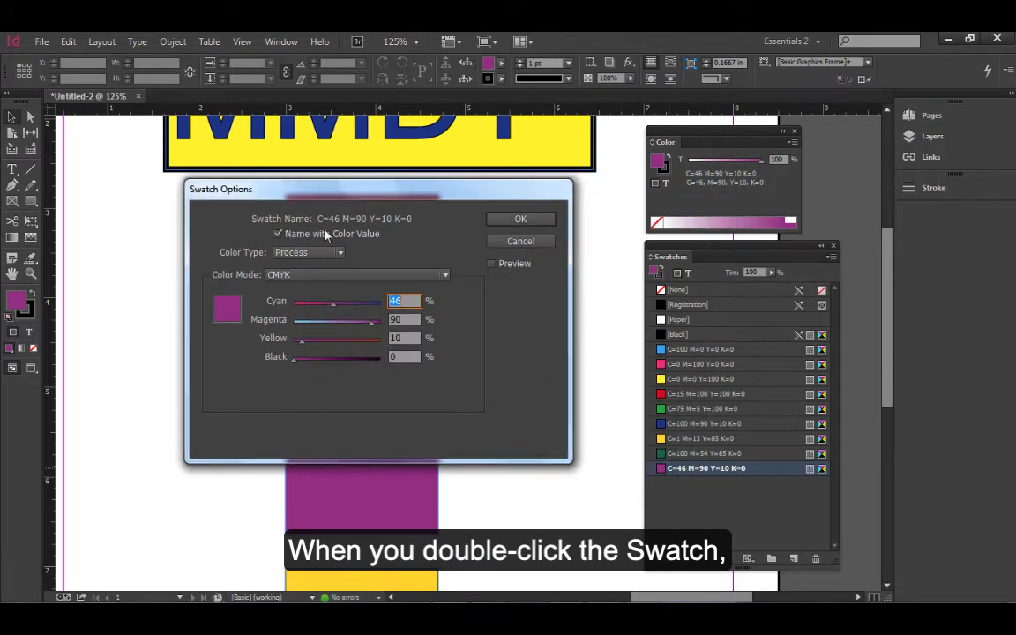
left_click(278, 234)
left_click(278, 234)
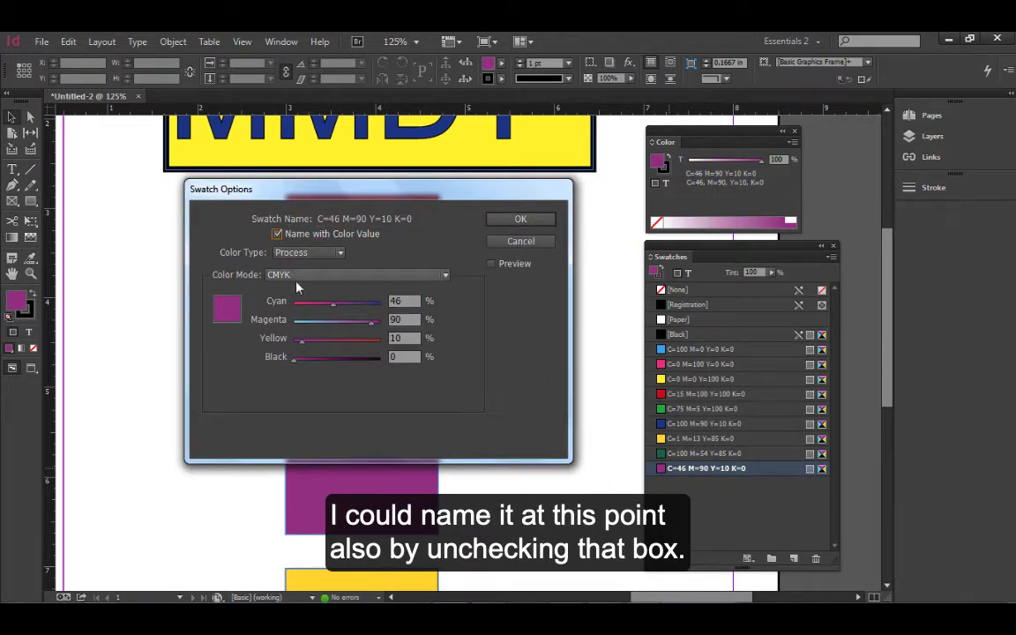
left_click(310, 303)
left_click_drag(312, 307, 307, 307)
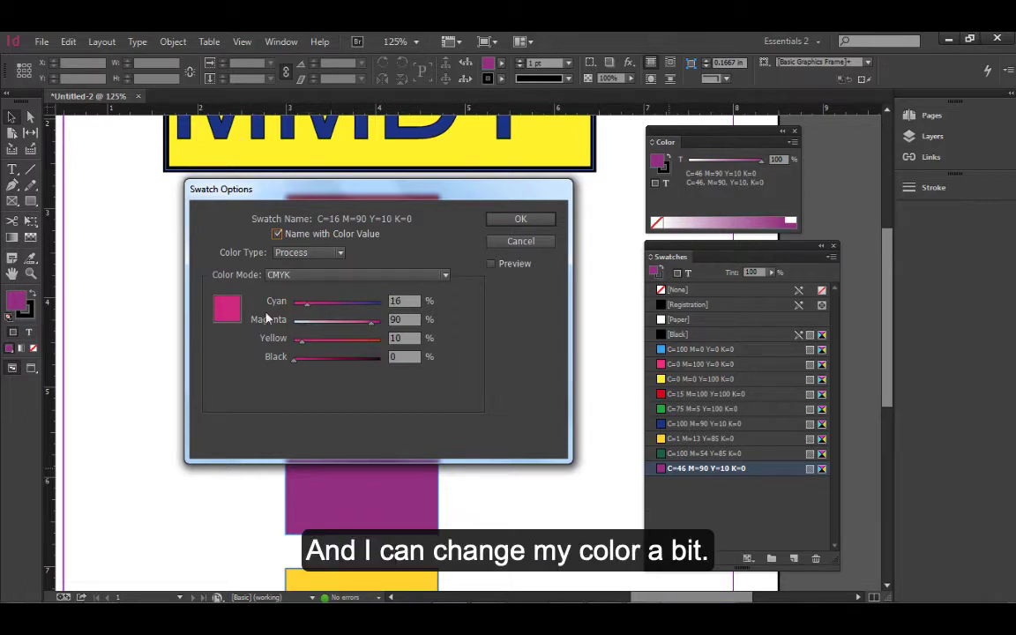
left_click(330, 323)
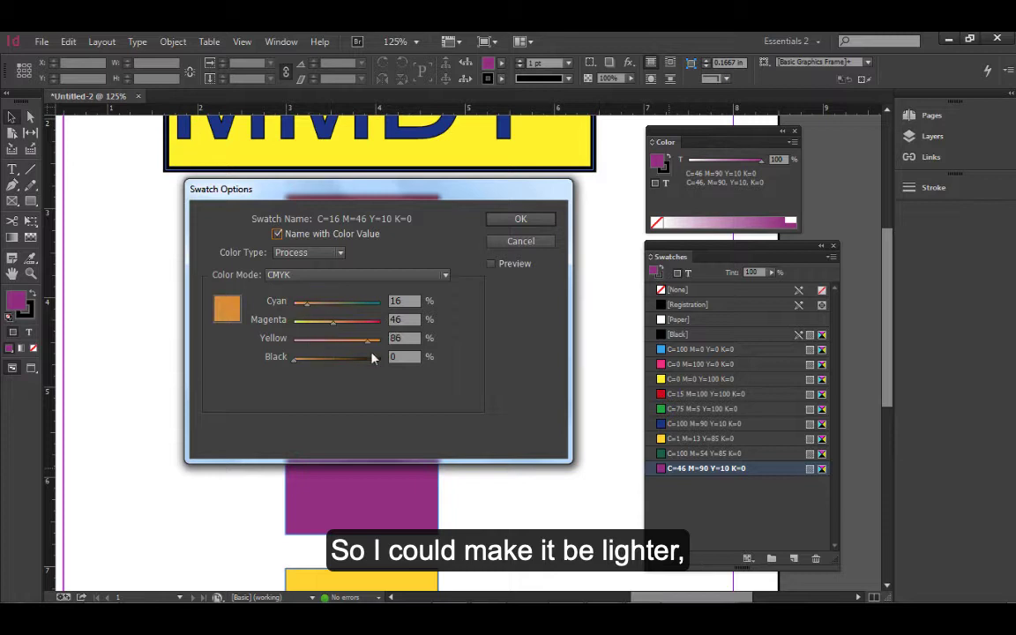
left_click_drag(372, 356, 369, 355)
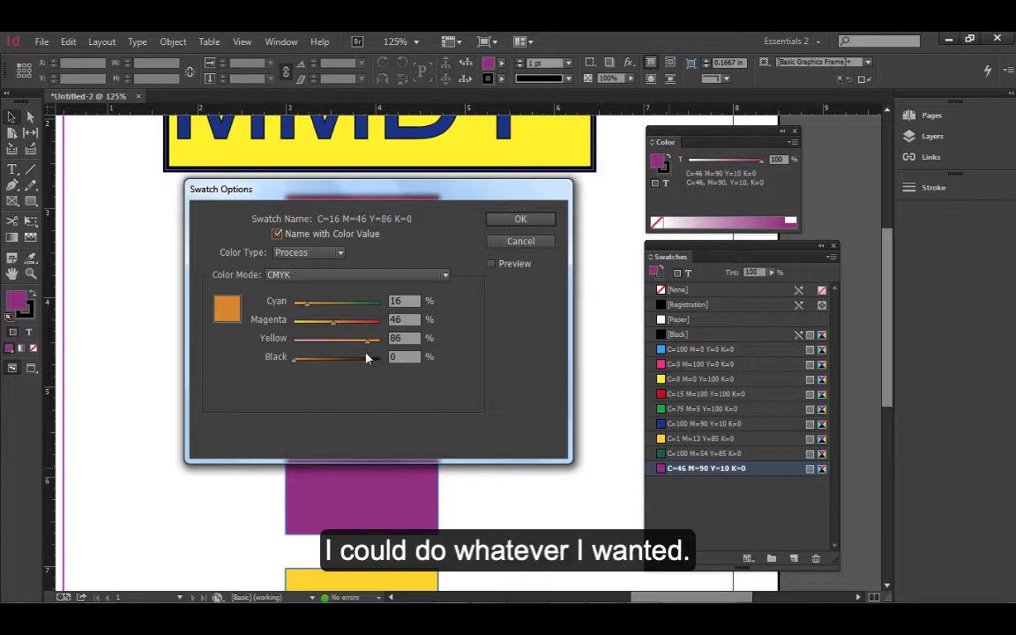
left_click(518, 219)
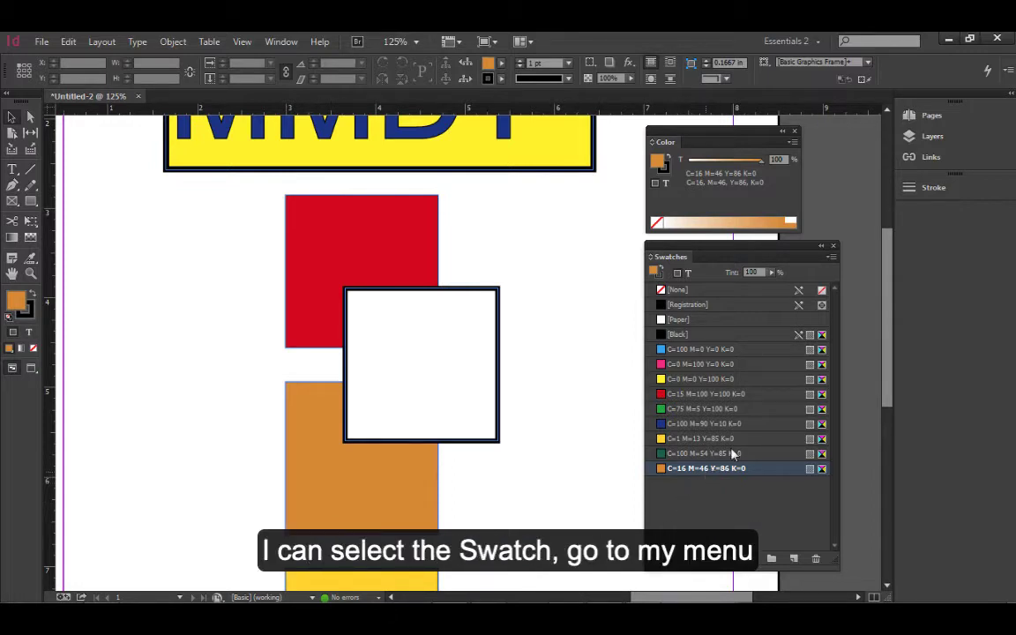
left_click(830, 258)
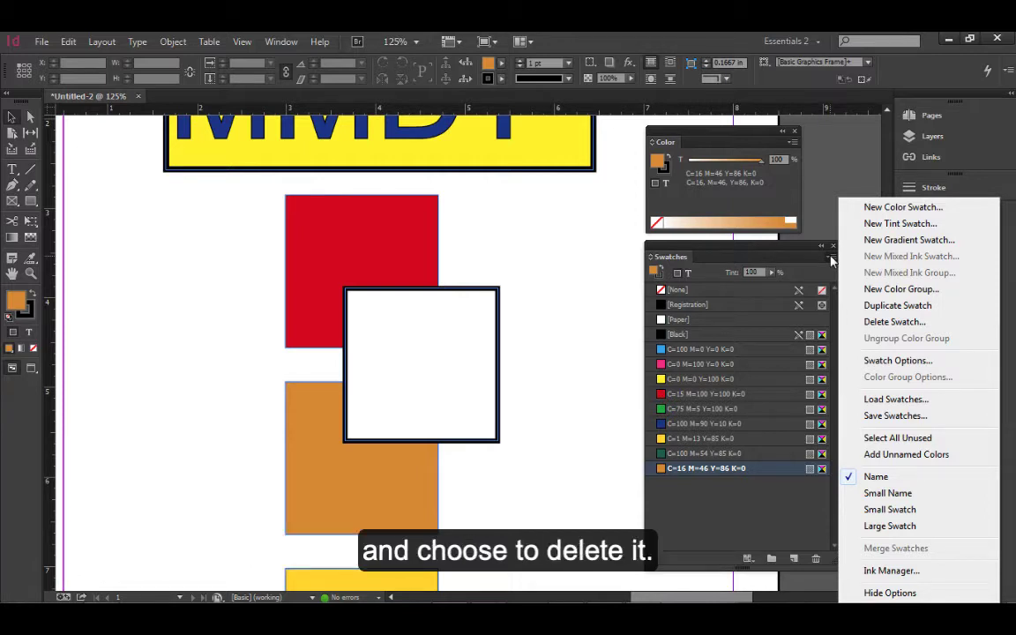
left_click(894, 322)
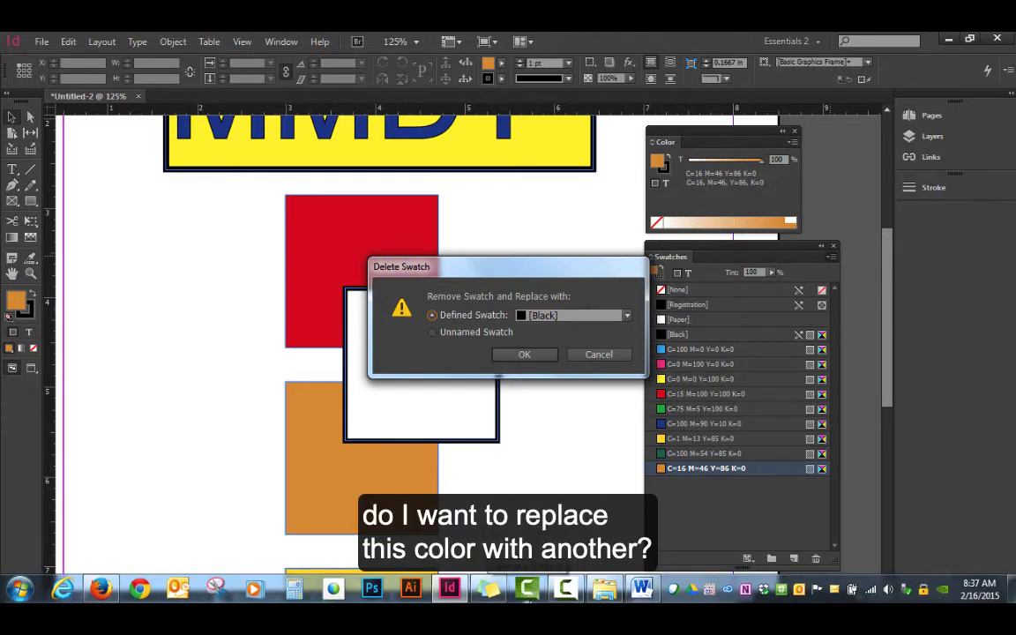
left_click(626, 316)
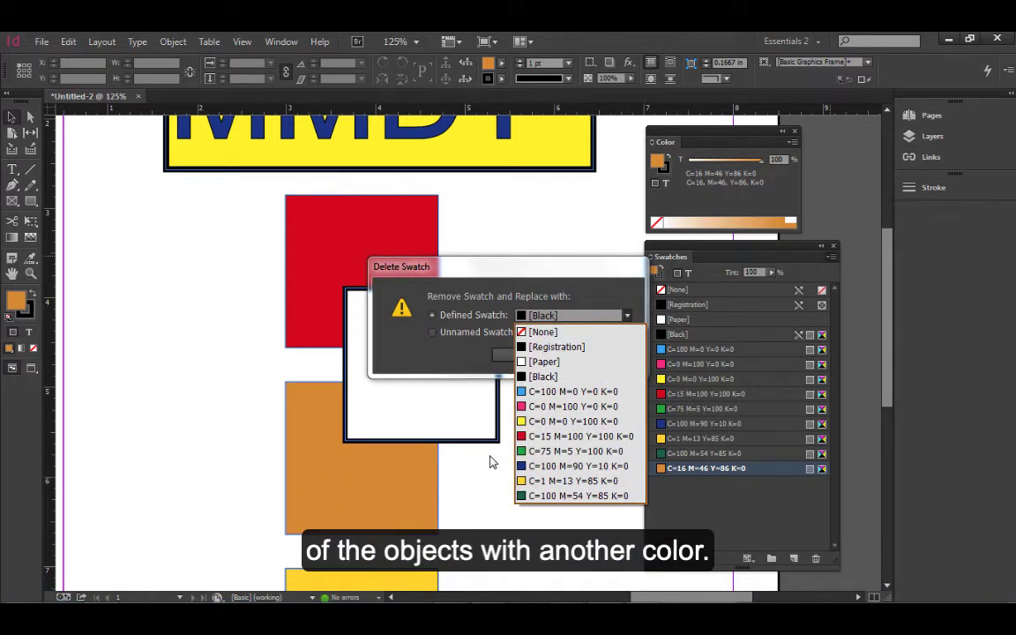
left_click(546, 436)
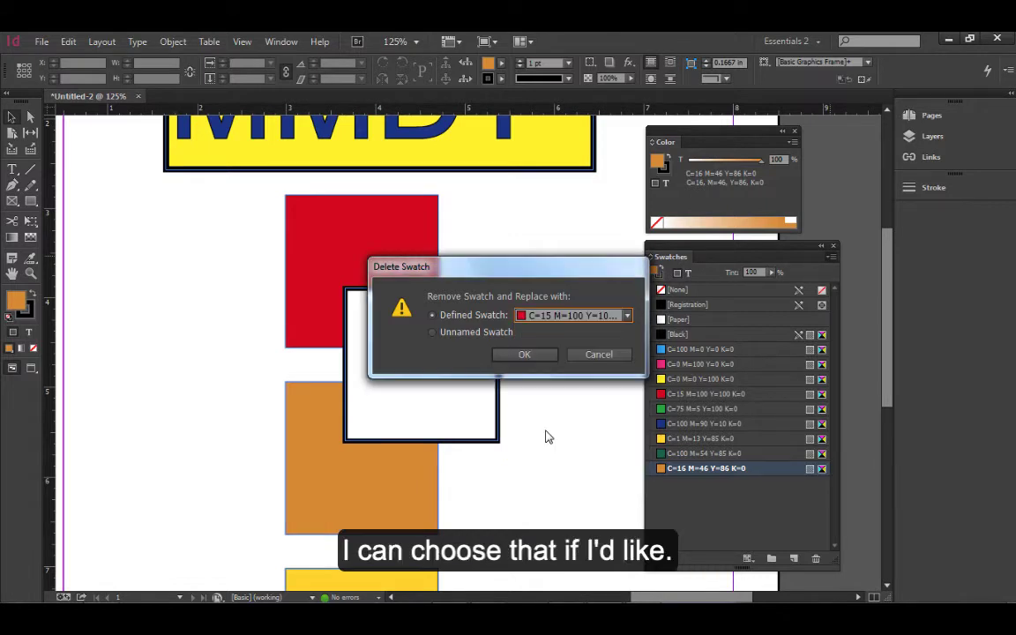
left_click(432, 333)
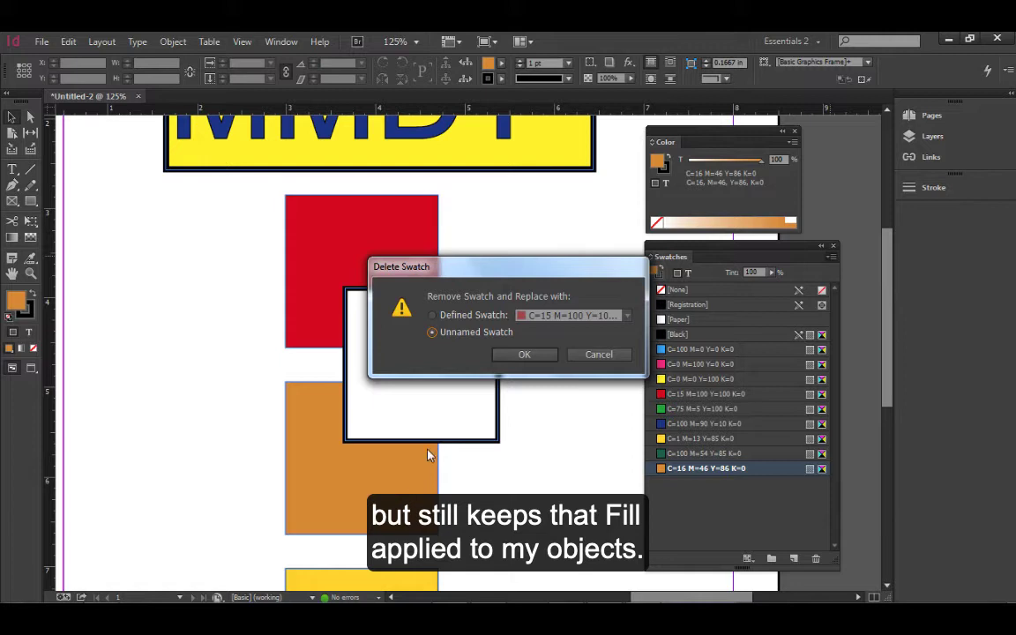
left_click(432, 315)
left_click(597, 354)
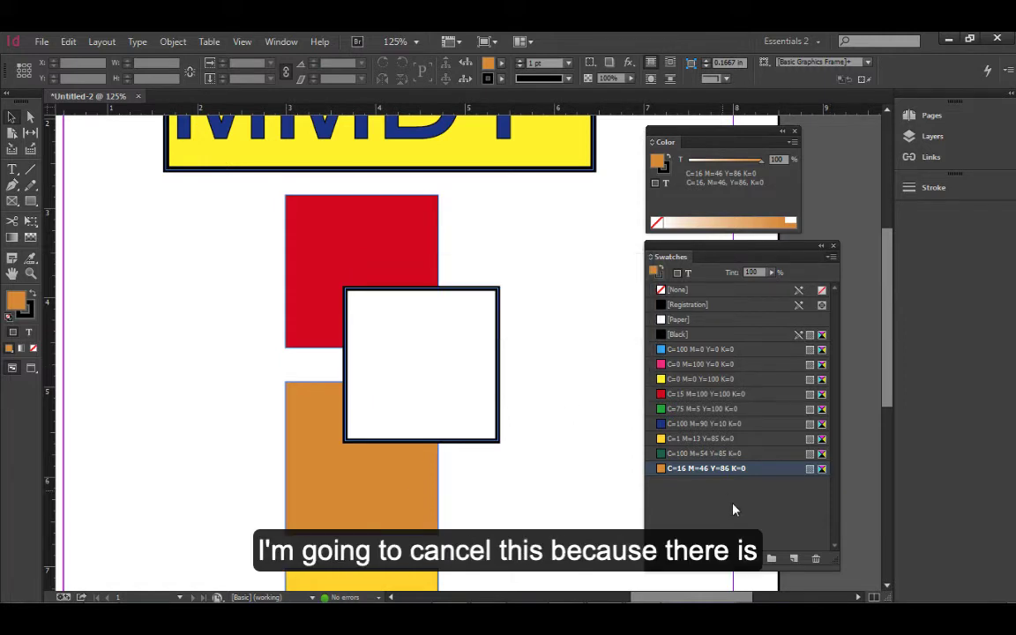
left_click(816, 561)
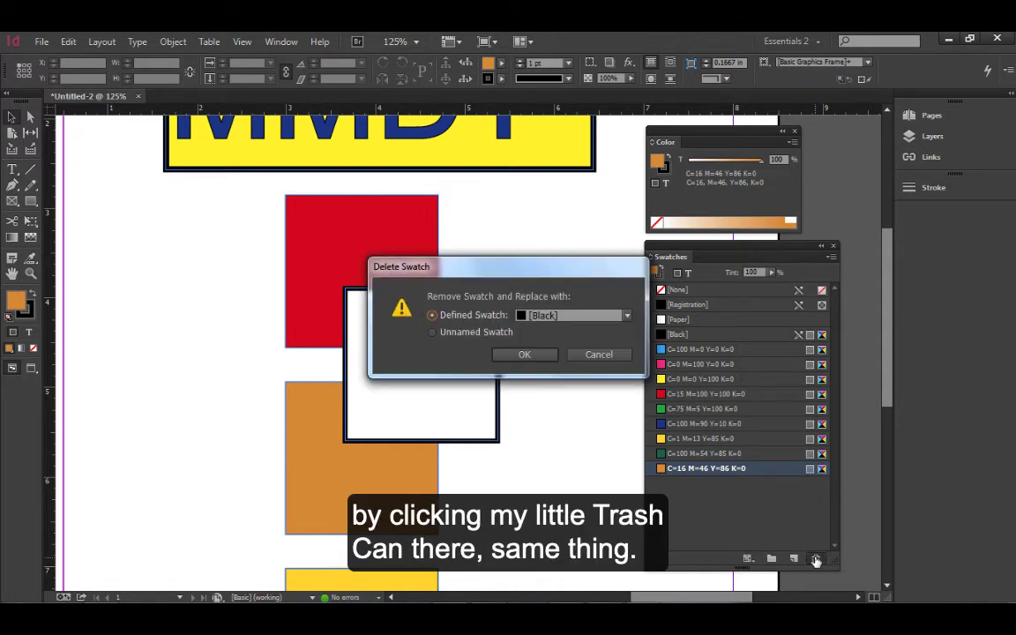
left_click(599, 355)
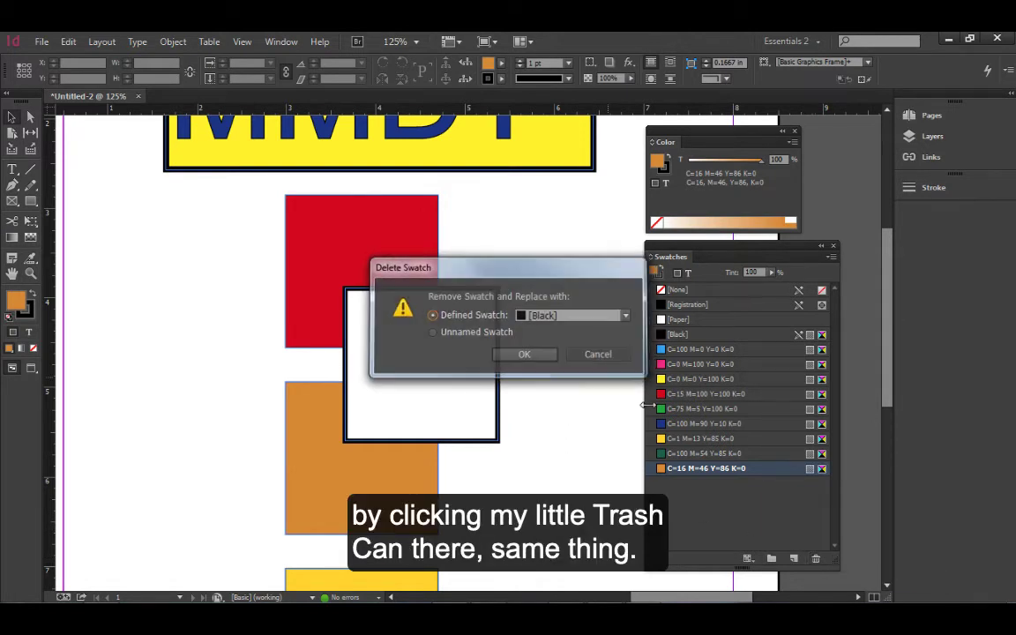
Delete the orange C=16 M=46 Y=86 K=0 swatch, replacing it with the defined swatch C=15 M=100 Y=100 K=0
left_click_drag(815, 545, 815, 558)
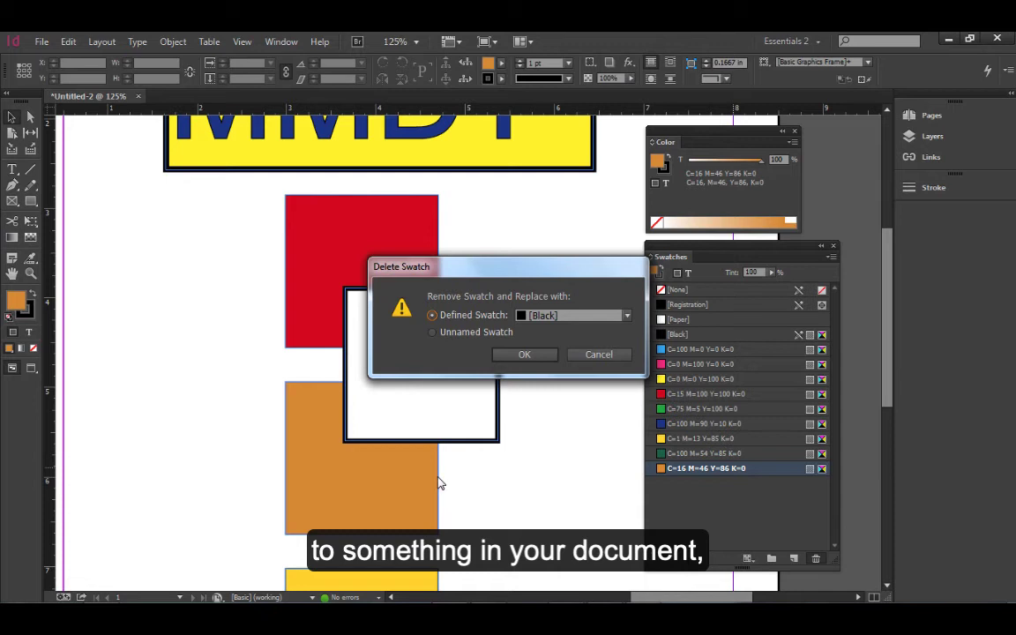
left_click(473, 335)
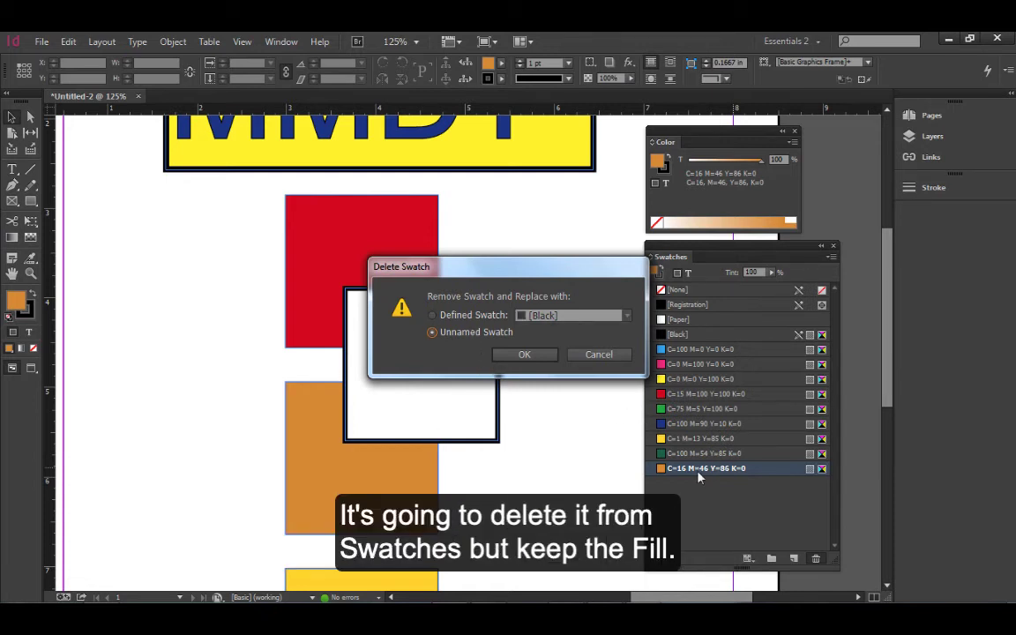
left_click(431, 315)
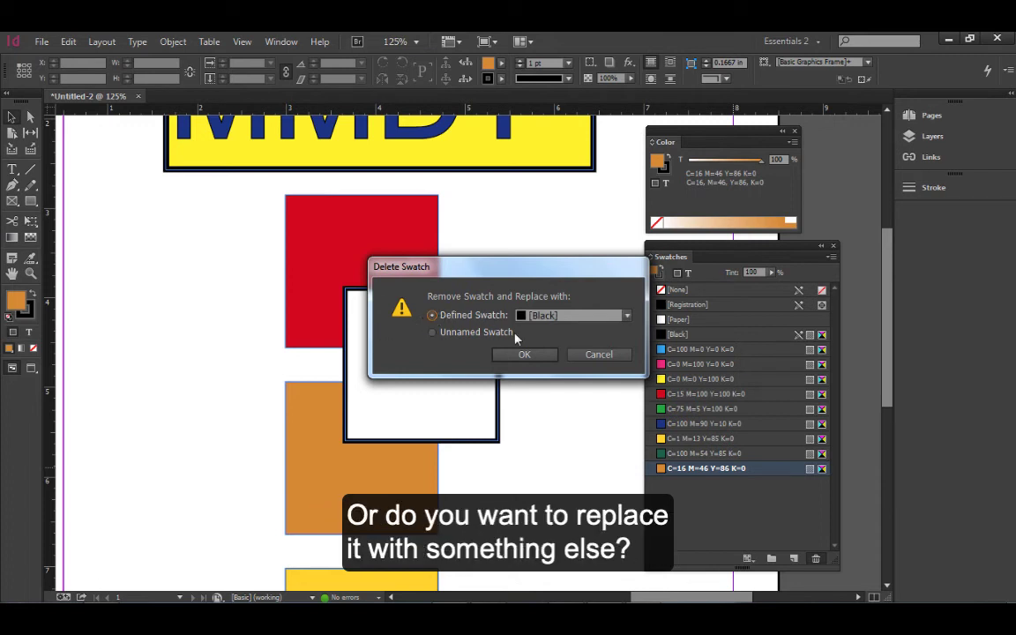
left_click(560, 319)
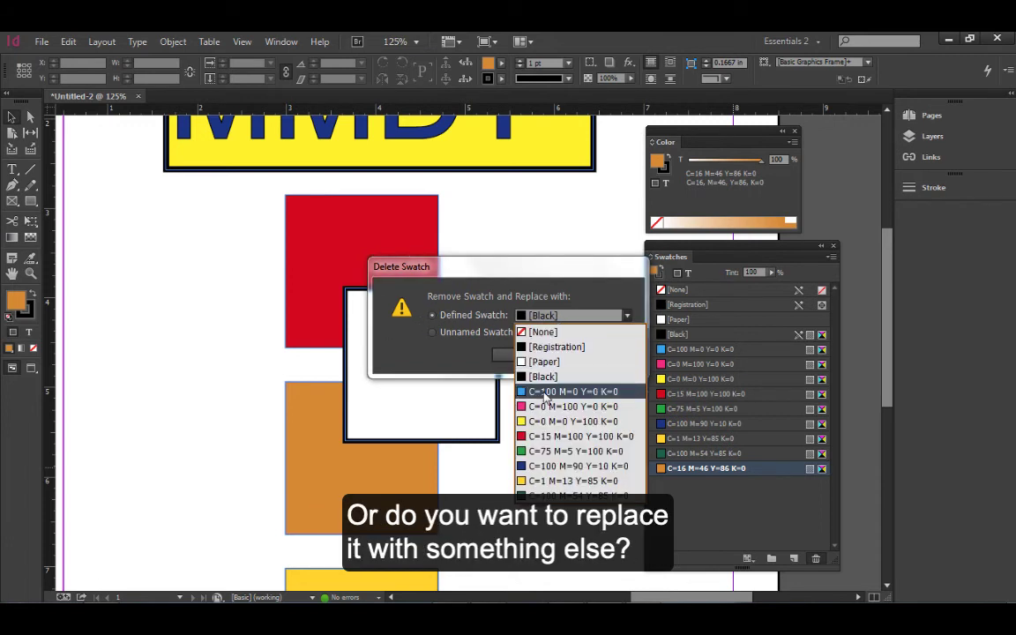
left_click(556, 437)
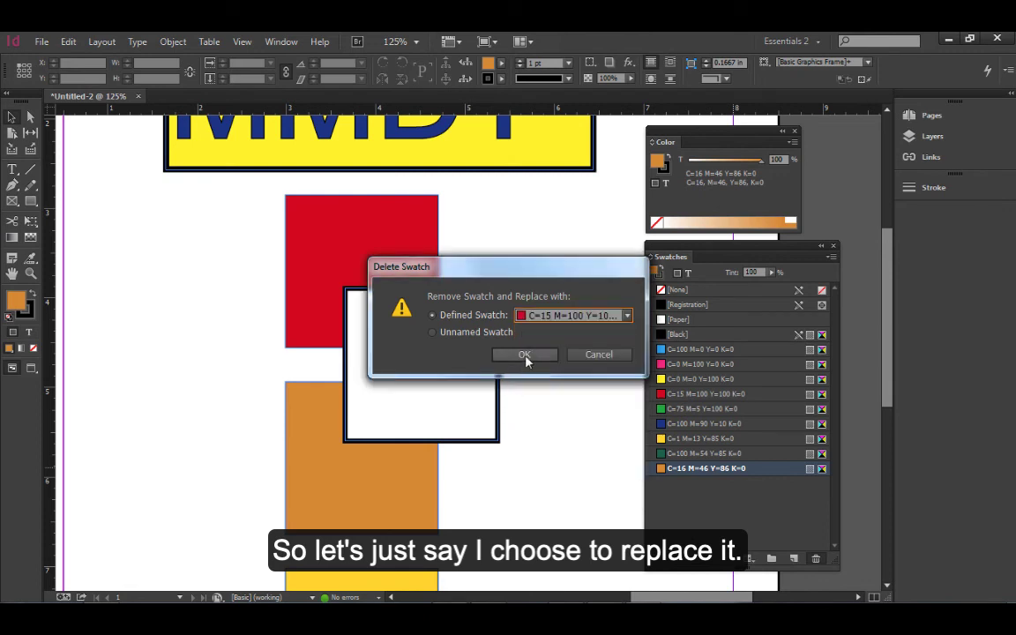
left_click(526, 356)
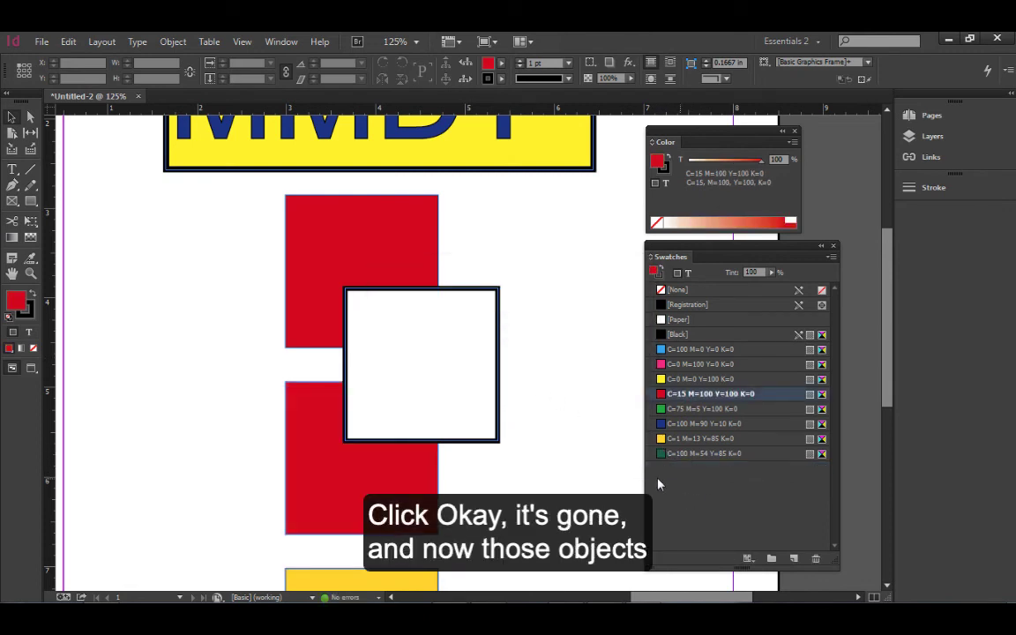